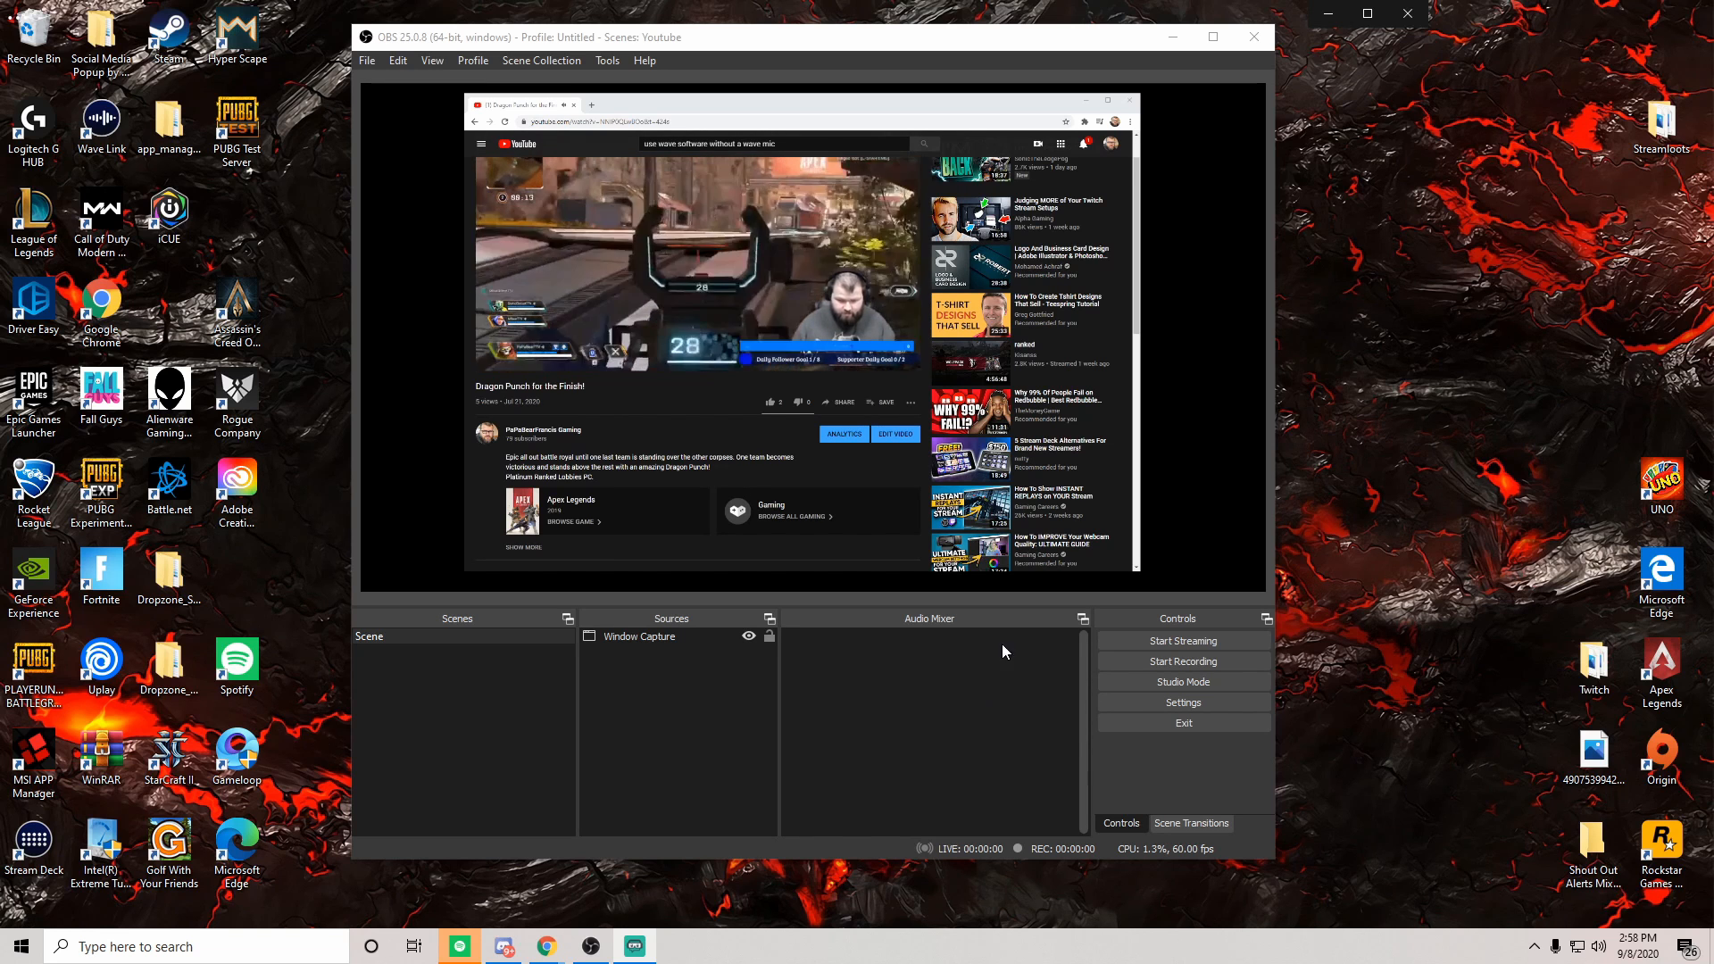
# - Add a new Audio Input Capture source to the scene and choose its input device
pyautogui.click(662, 687)
pyautogui.rightClick(669, 694)
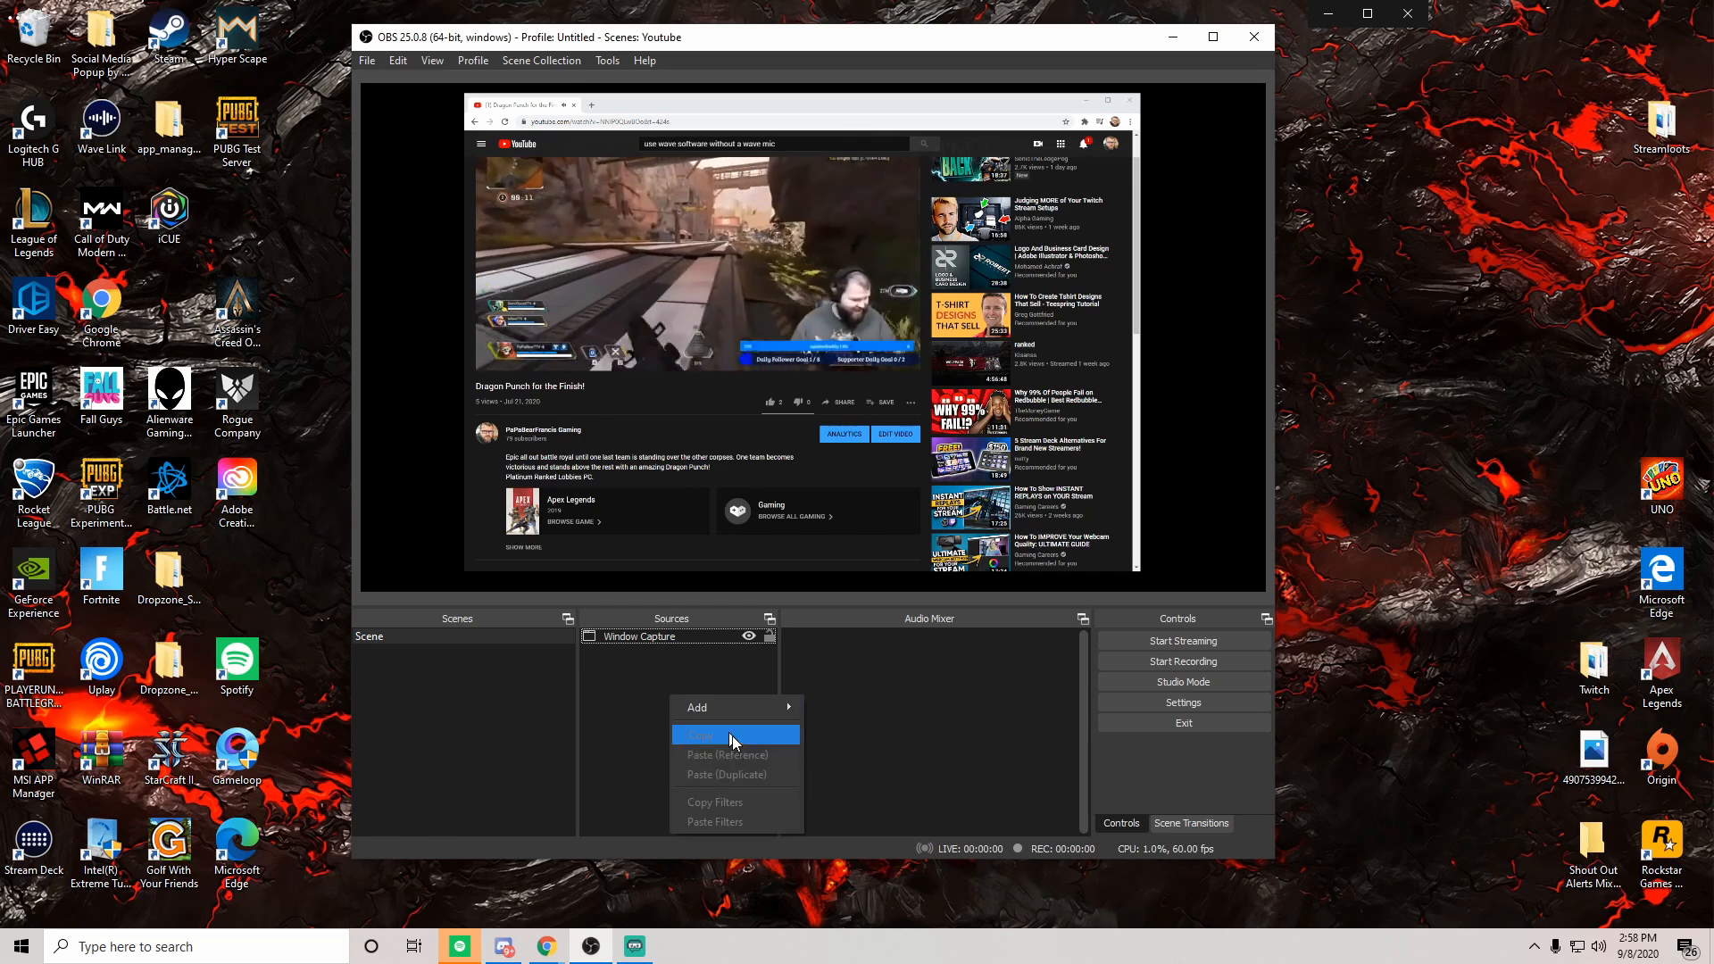
pyautogui.moveTo(768, 707)
pyautogui.click(855, 650)
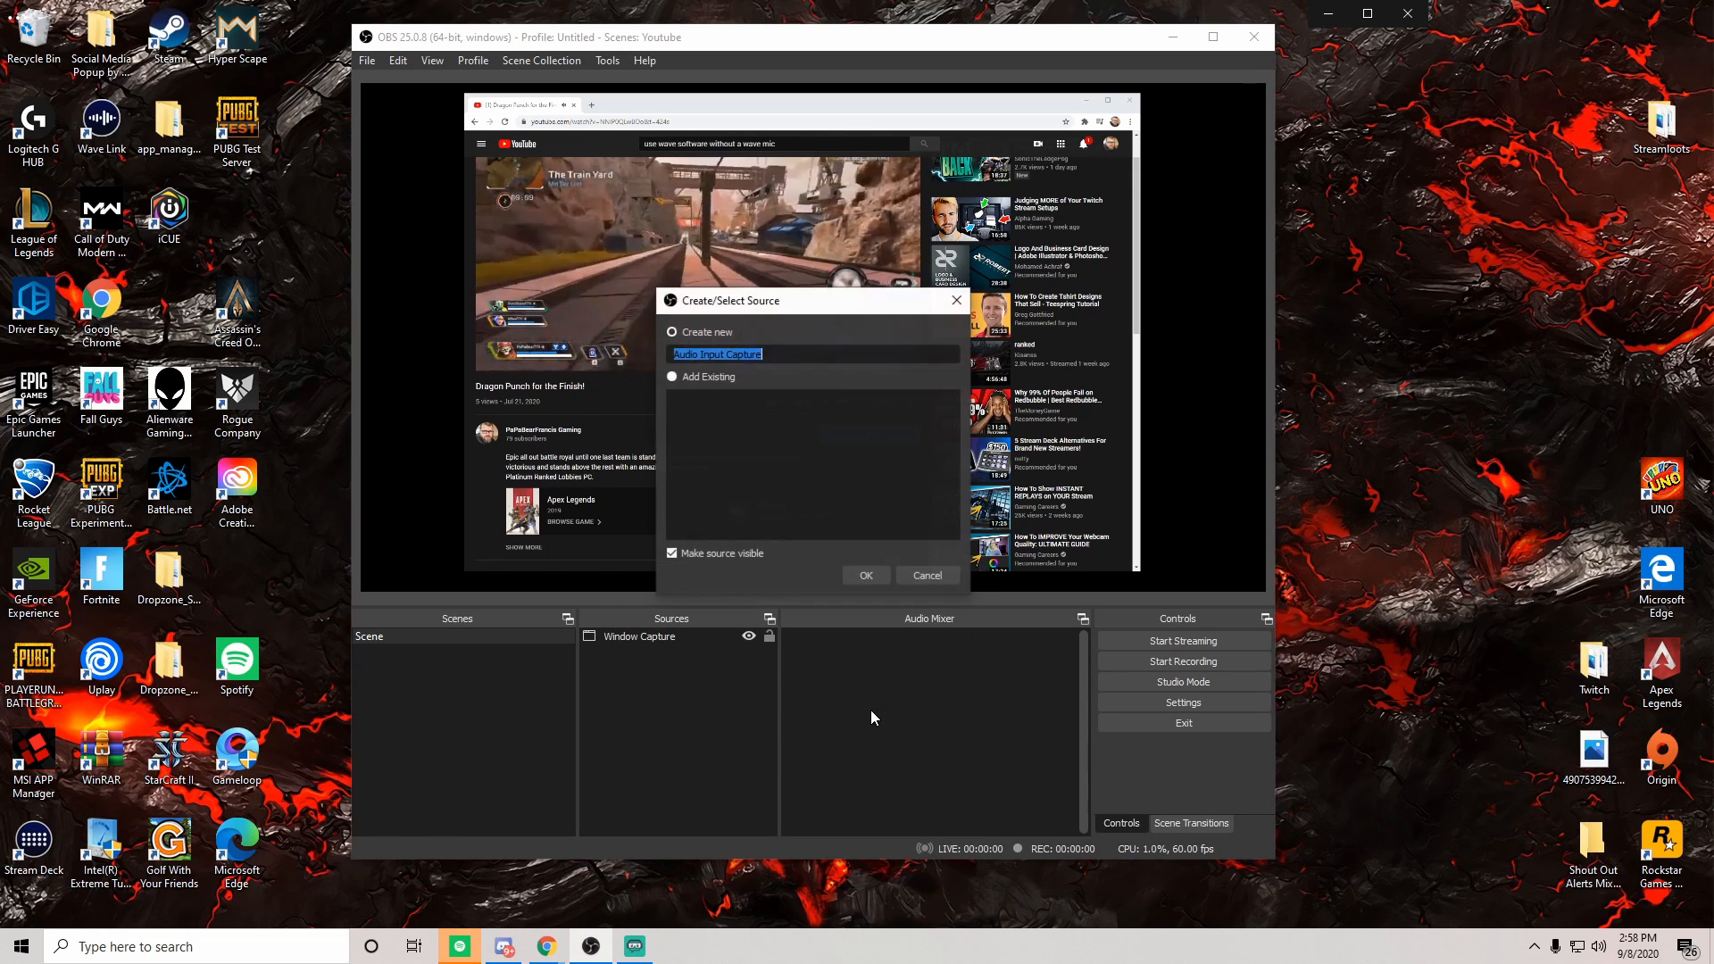
pyautogui.click(865, 576)
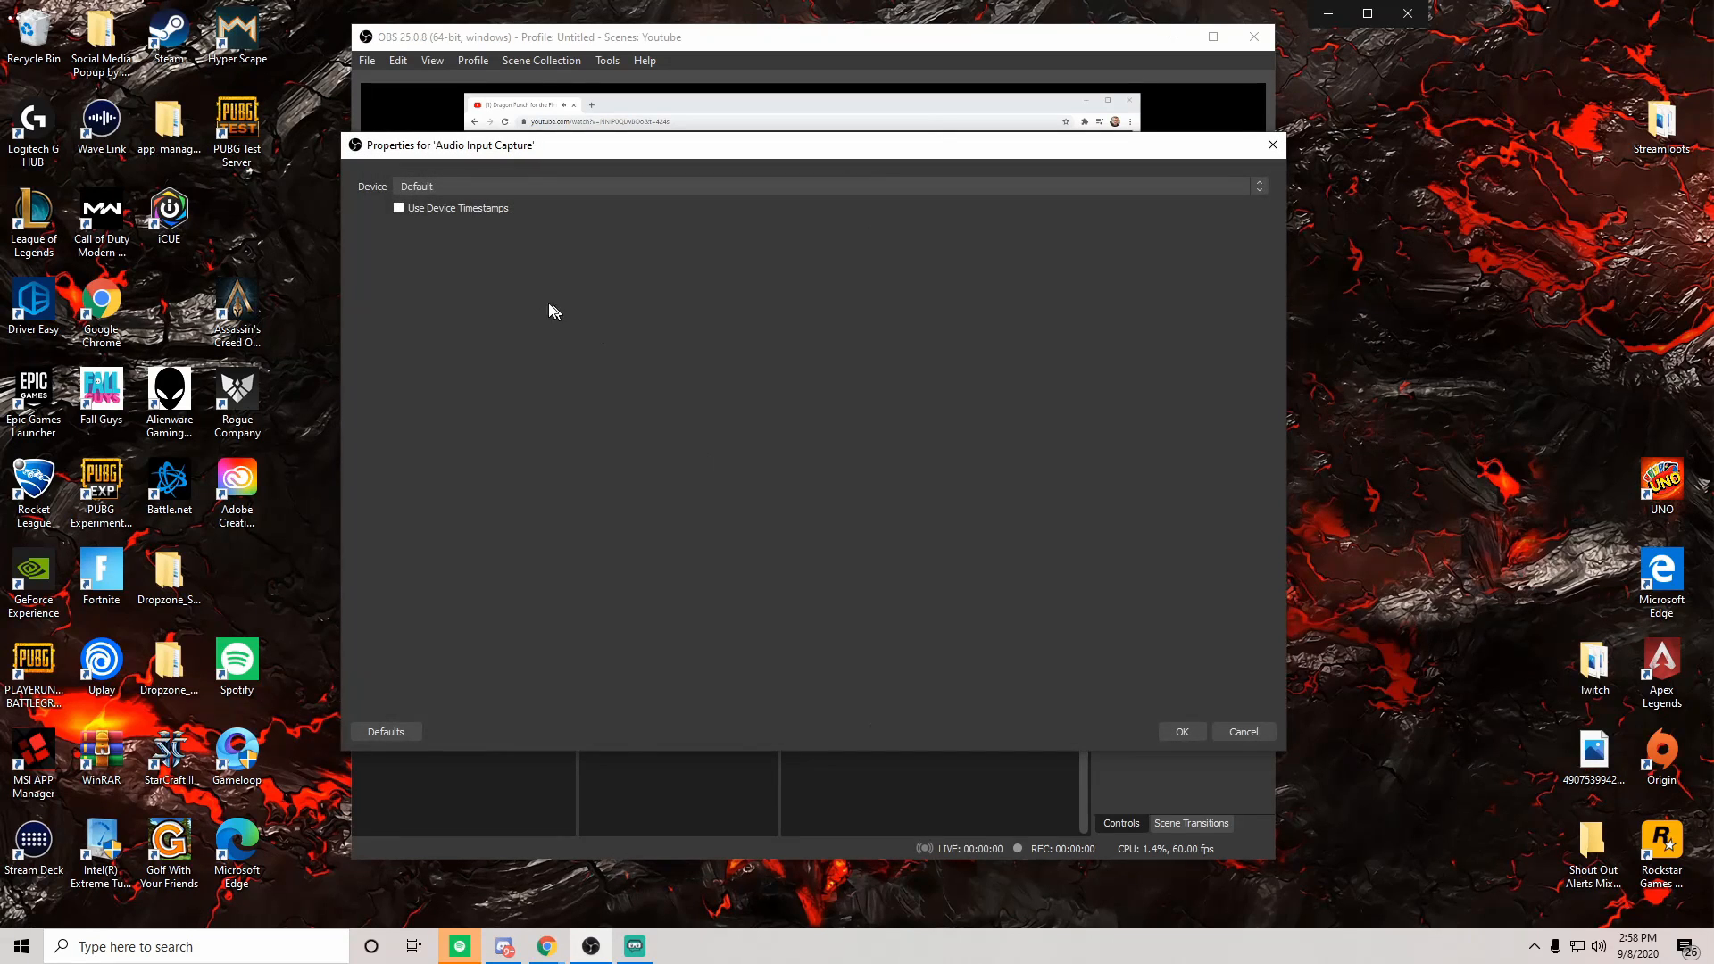
pyautogui.click(438, 184)
pyautogui.click(463, 235)
pyautogui.click(1165, 732)
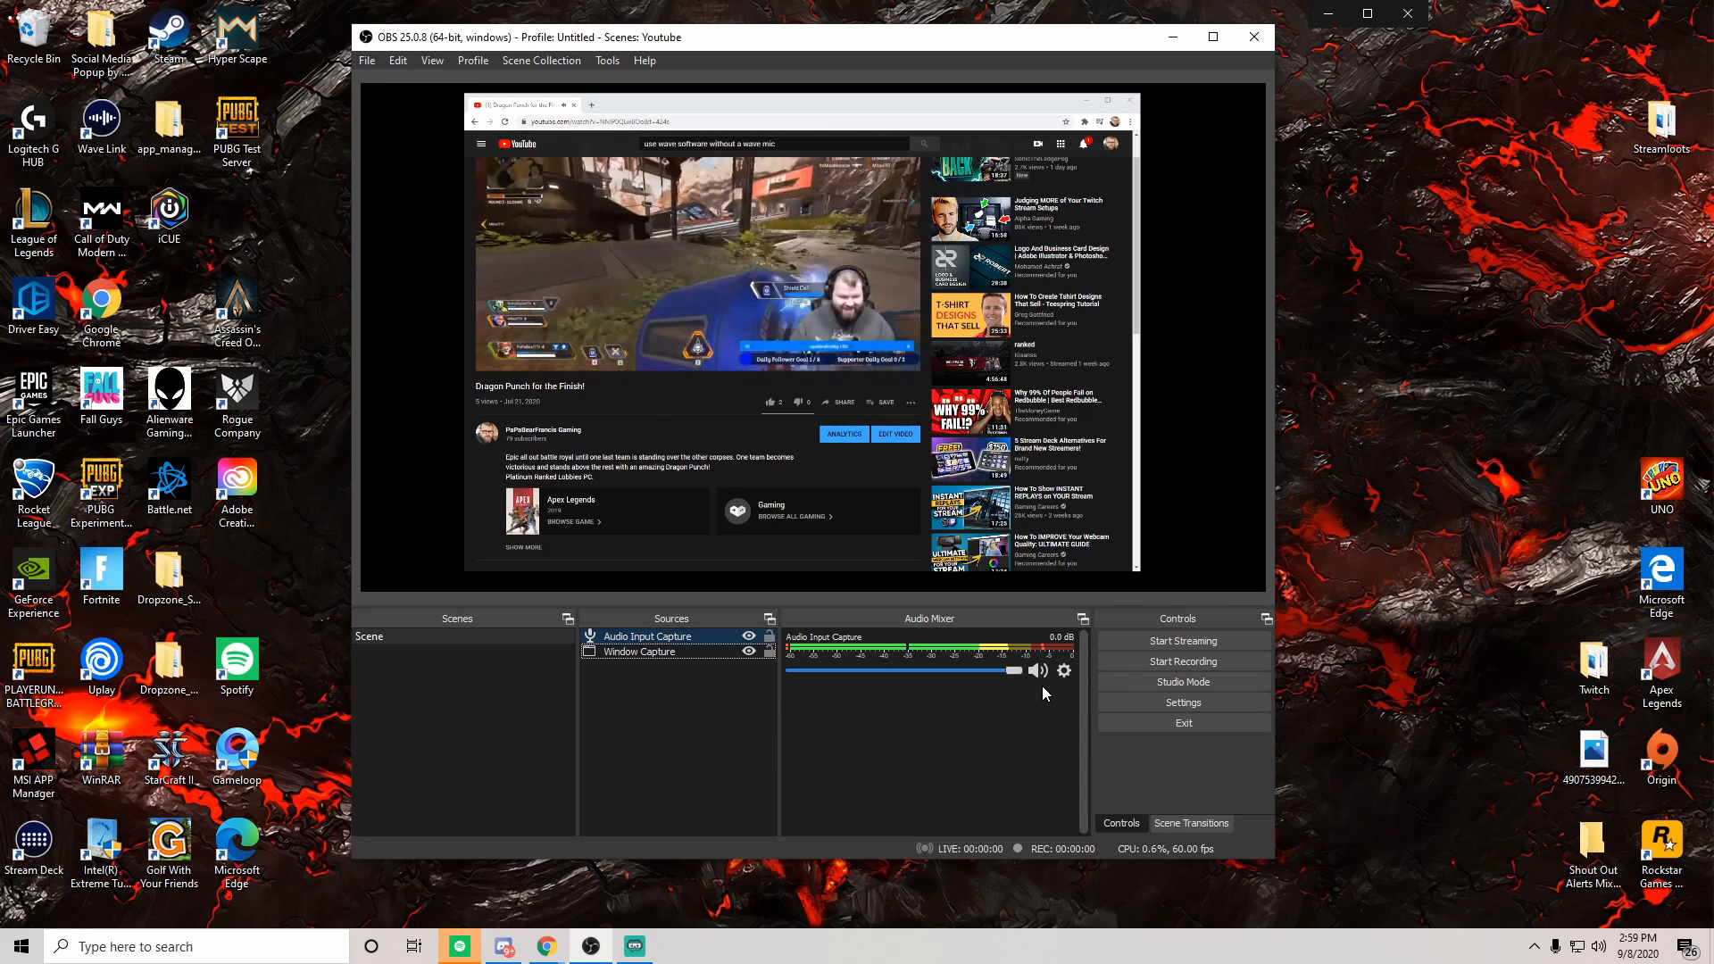
# - Add a Noise Suppression filter to the Audio Input Capture source, keeping the default name
pyautogui.click(852, 177)
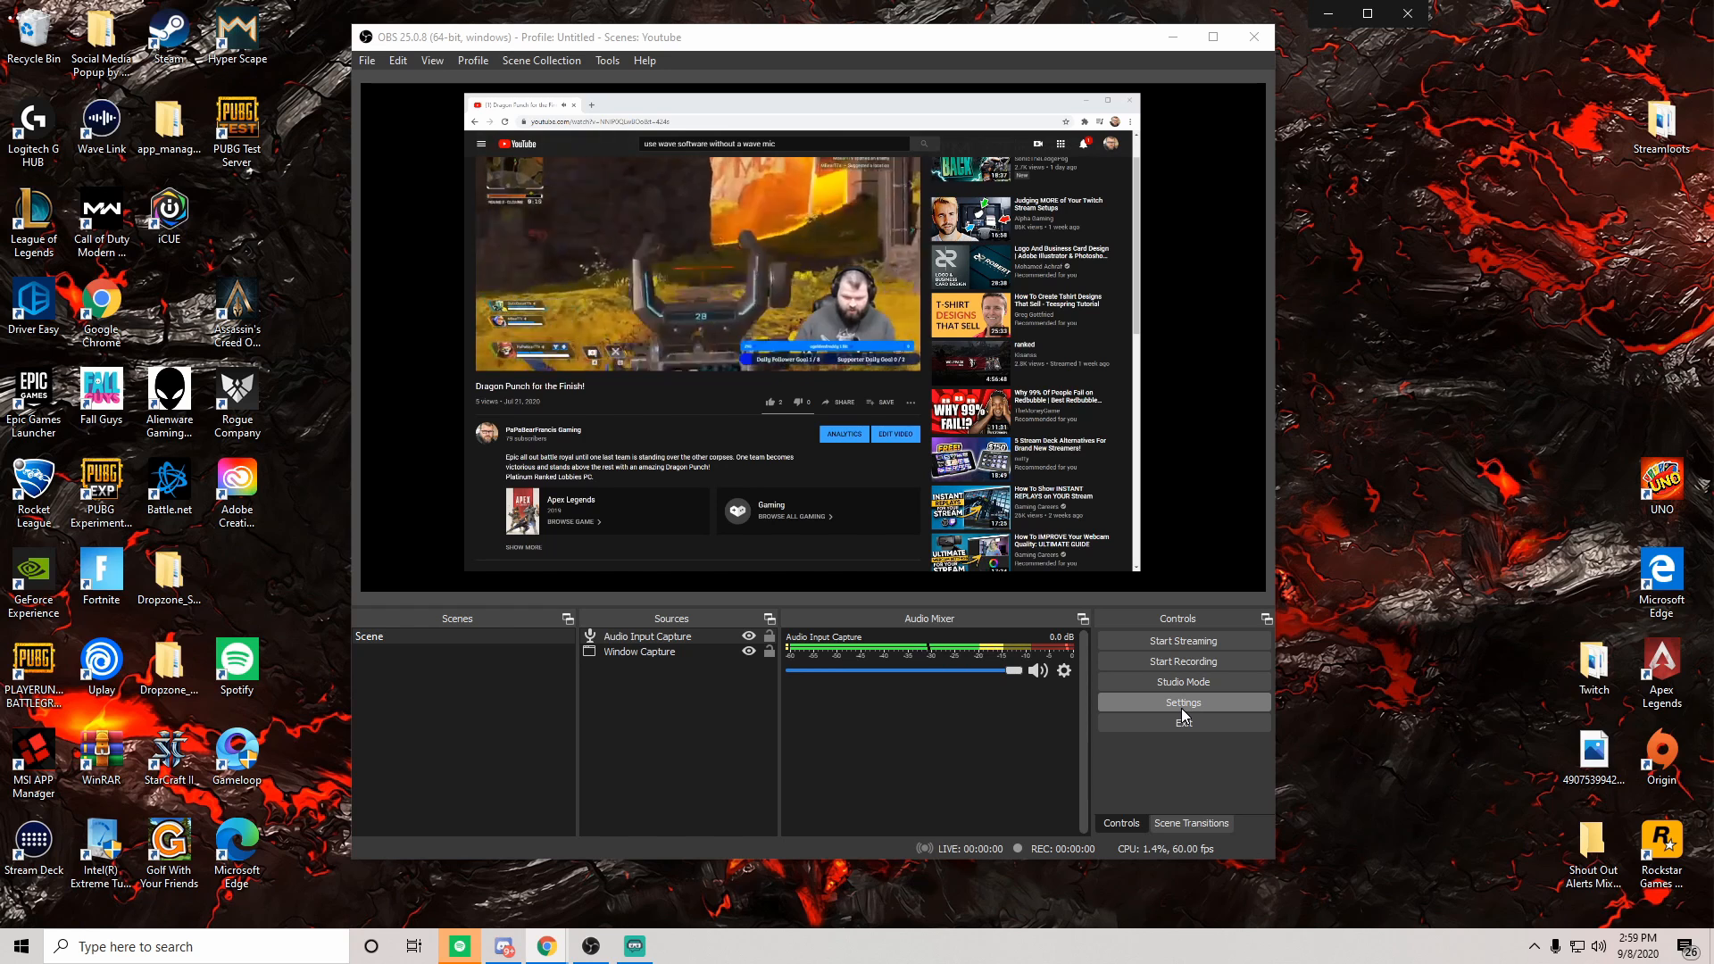
pyautogui.click(1064, 670)
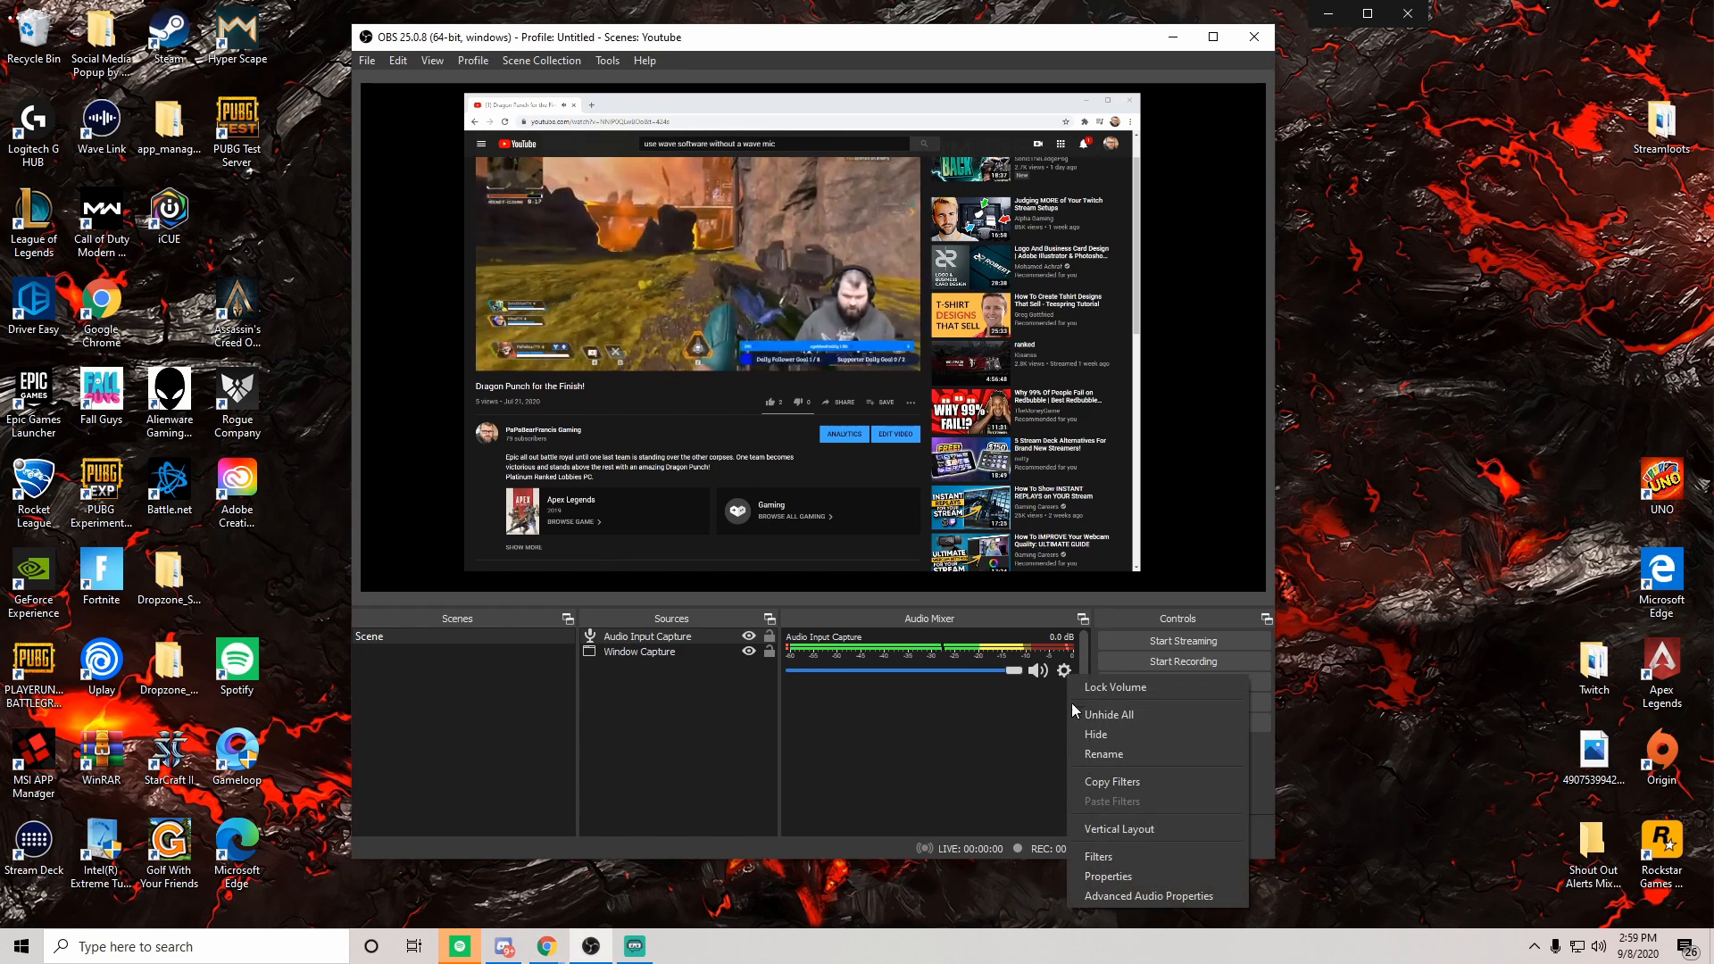
pyautogui.click(1114, 855)
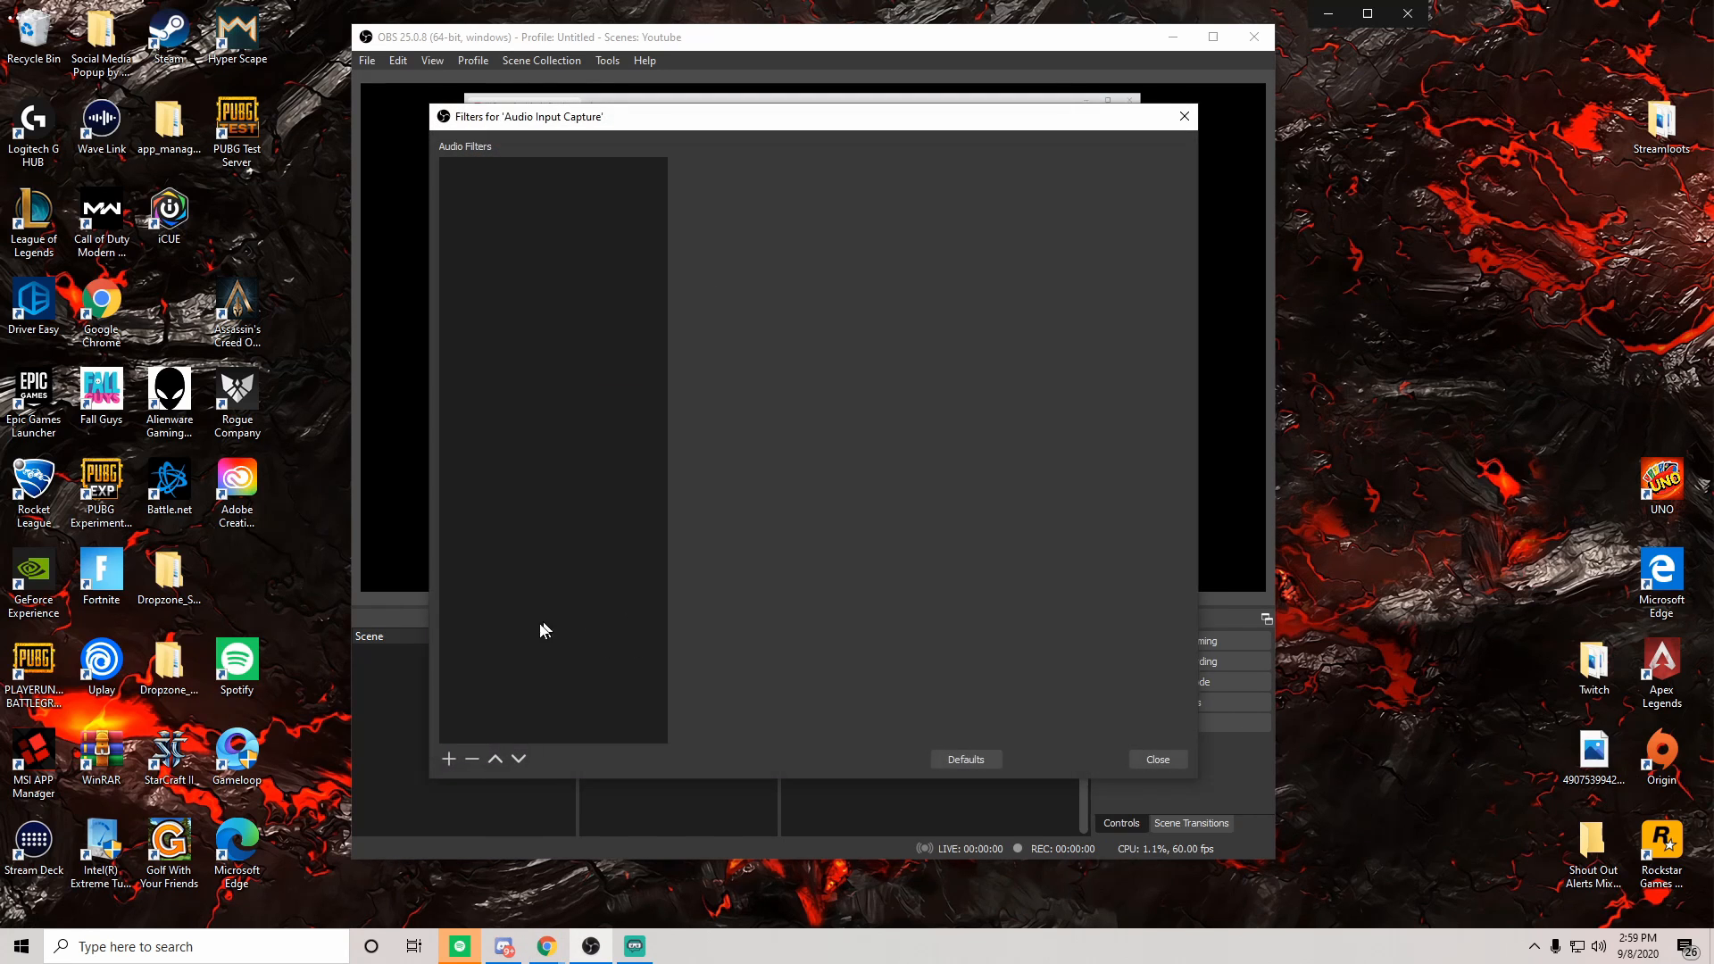
pyautogui.click(448, 759)
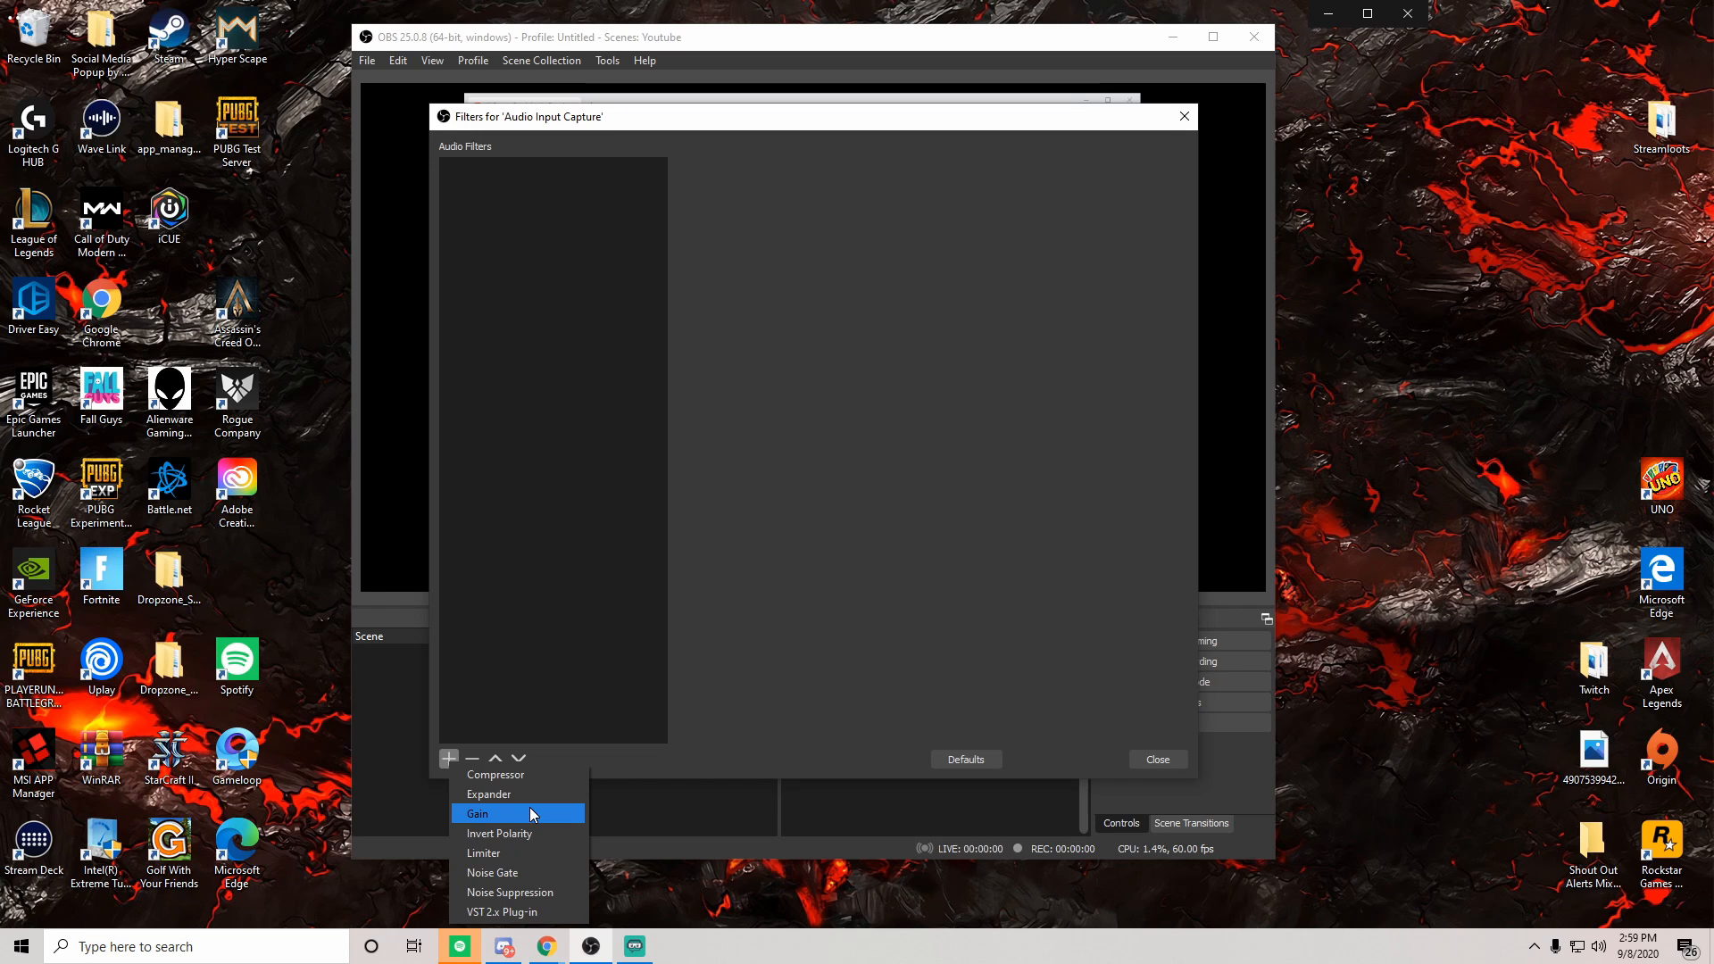
pyautogui.click(517, 891)
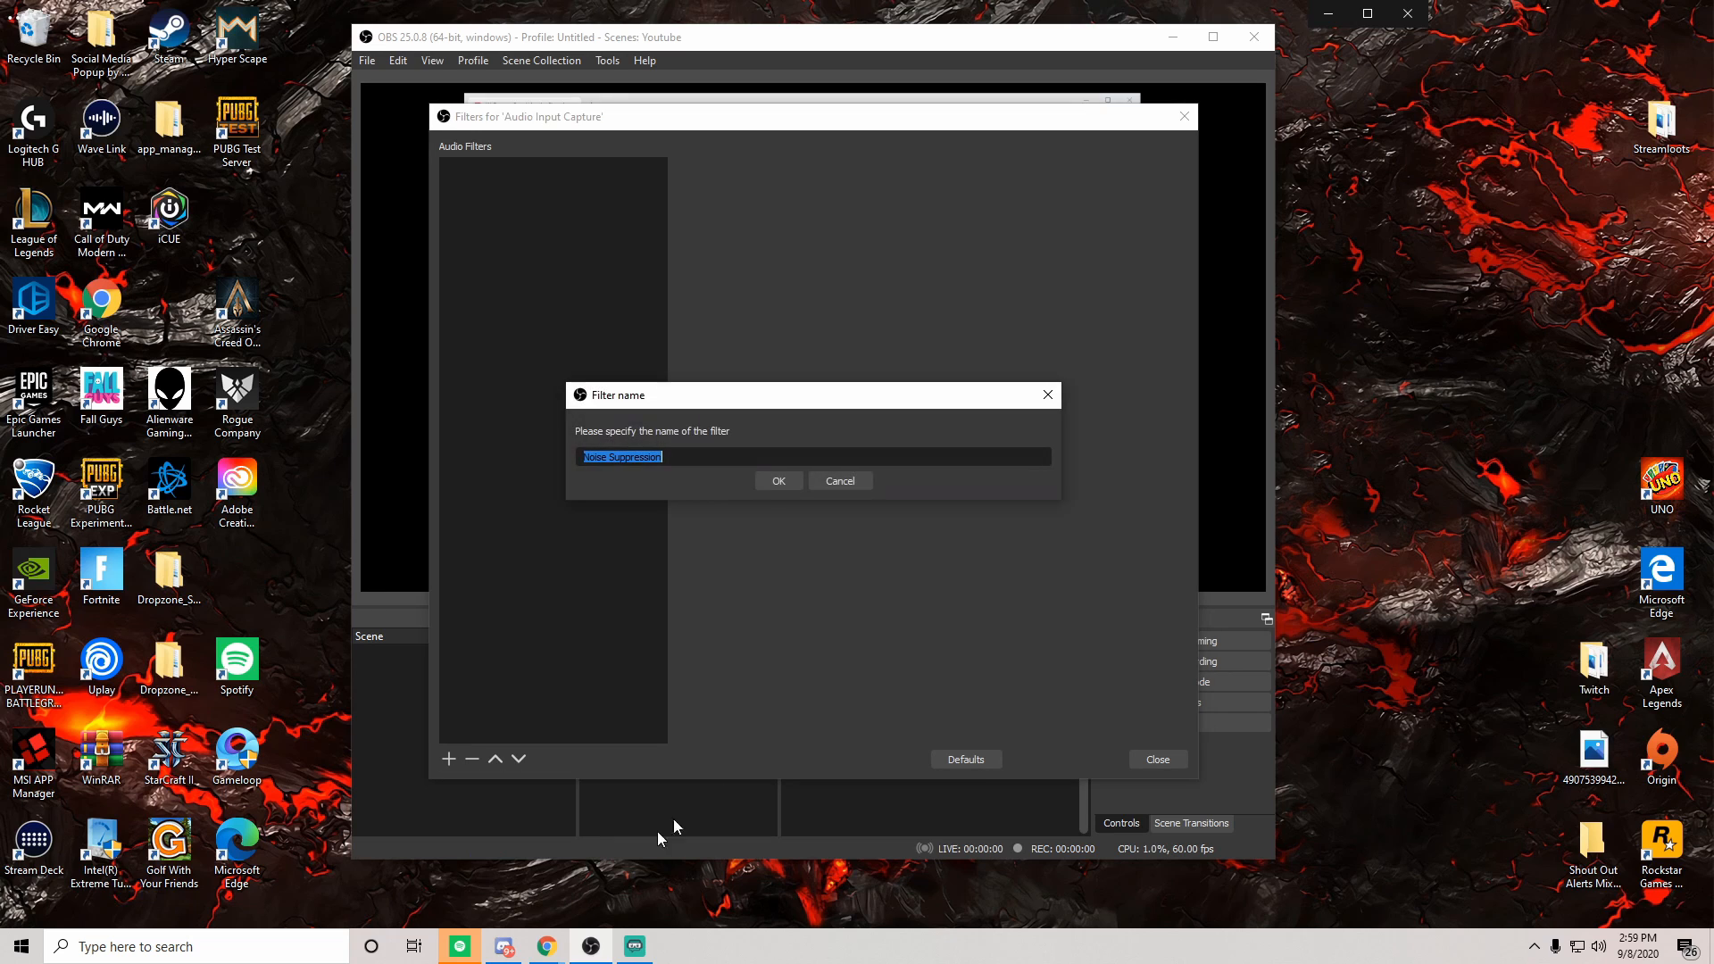
pyautogui.click(778, 481)
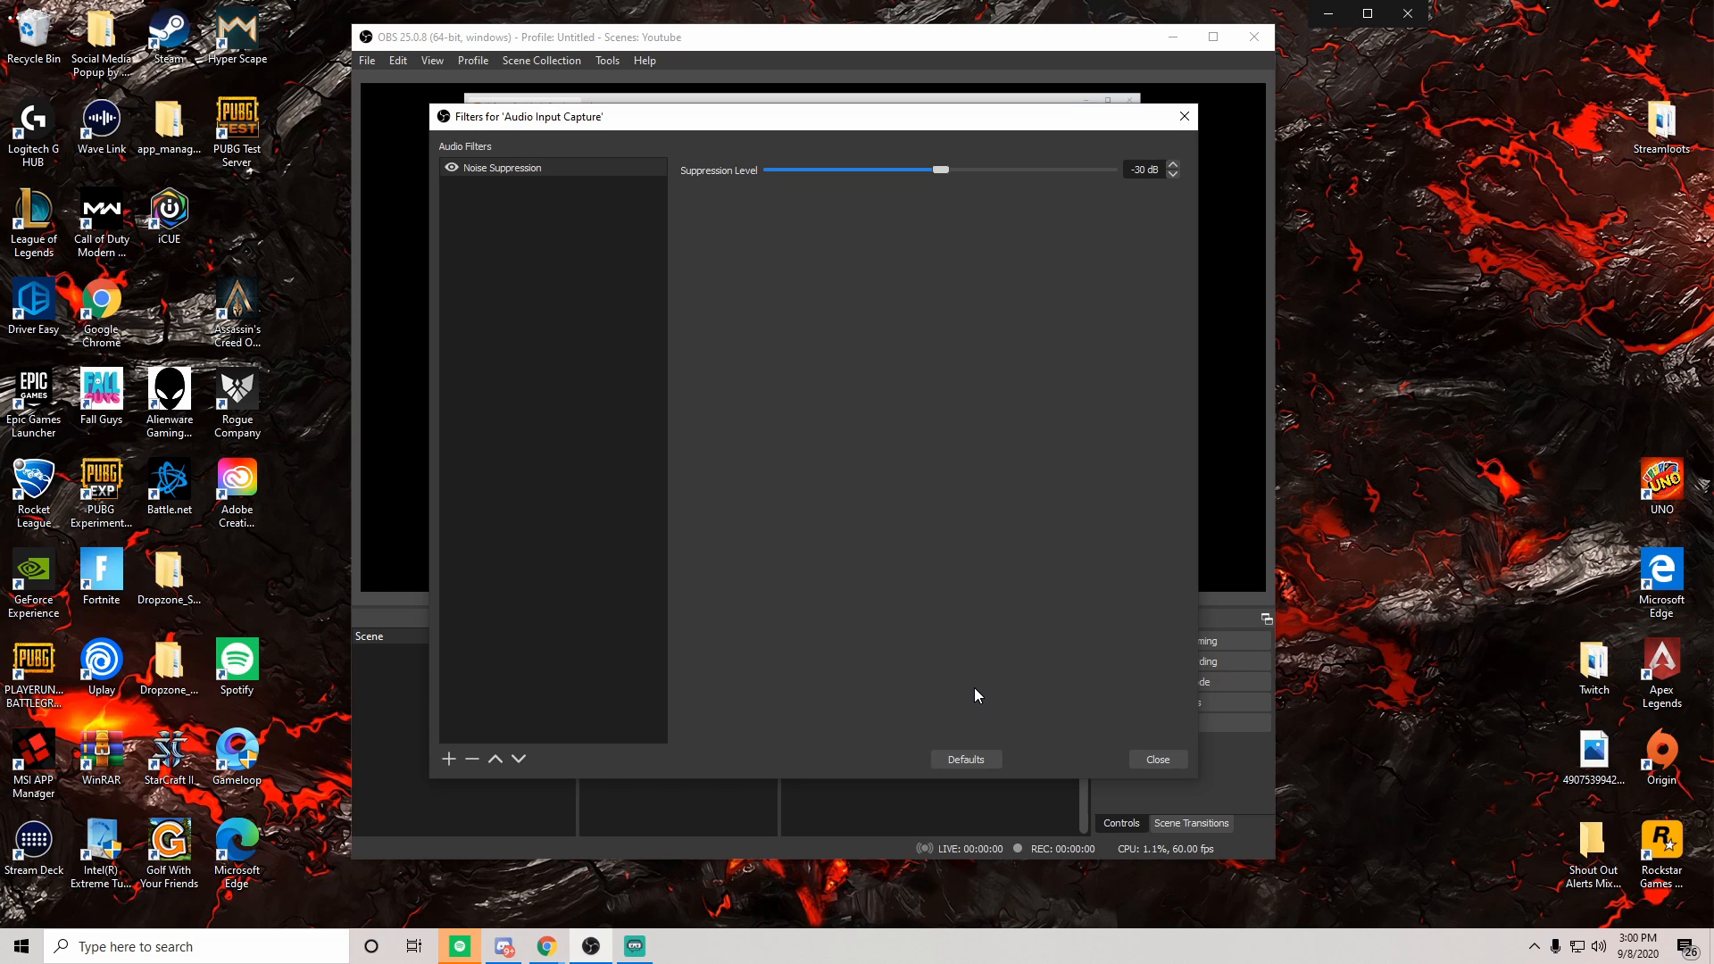
# - Add a Noise Gate filter with the default name to the audio input's filter list
pyautogui.click(449, 759)
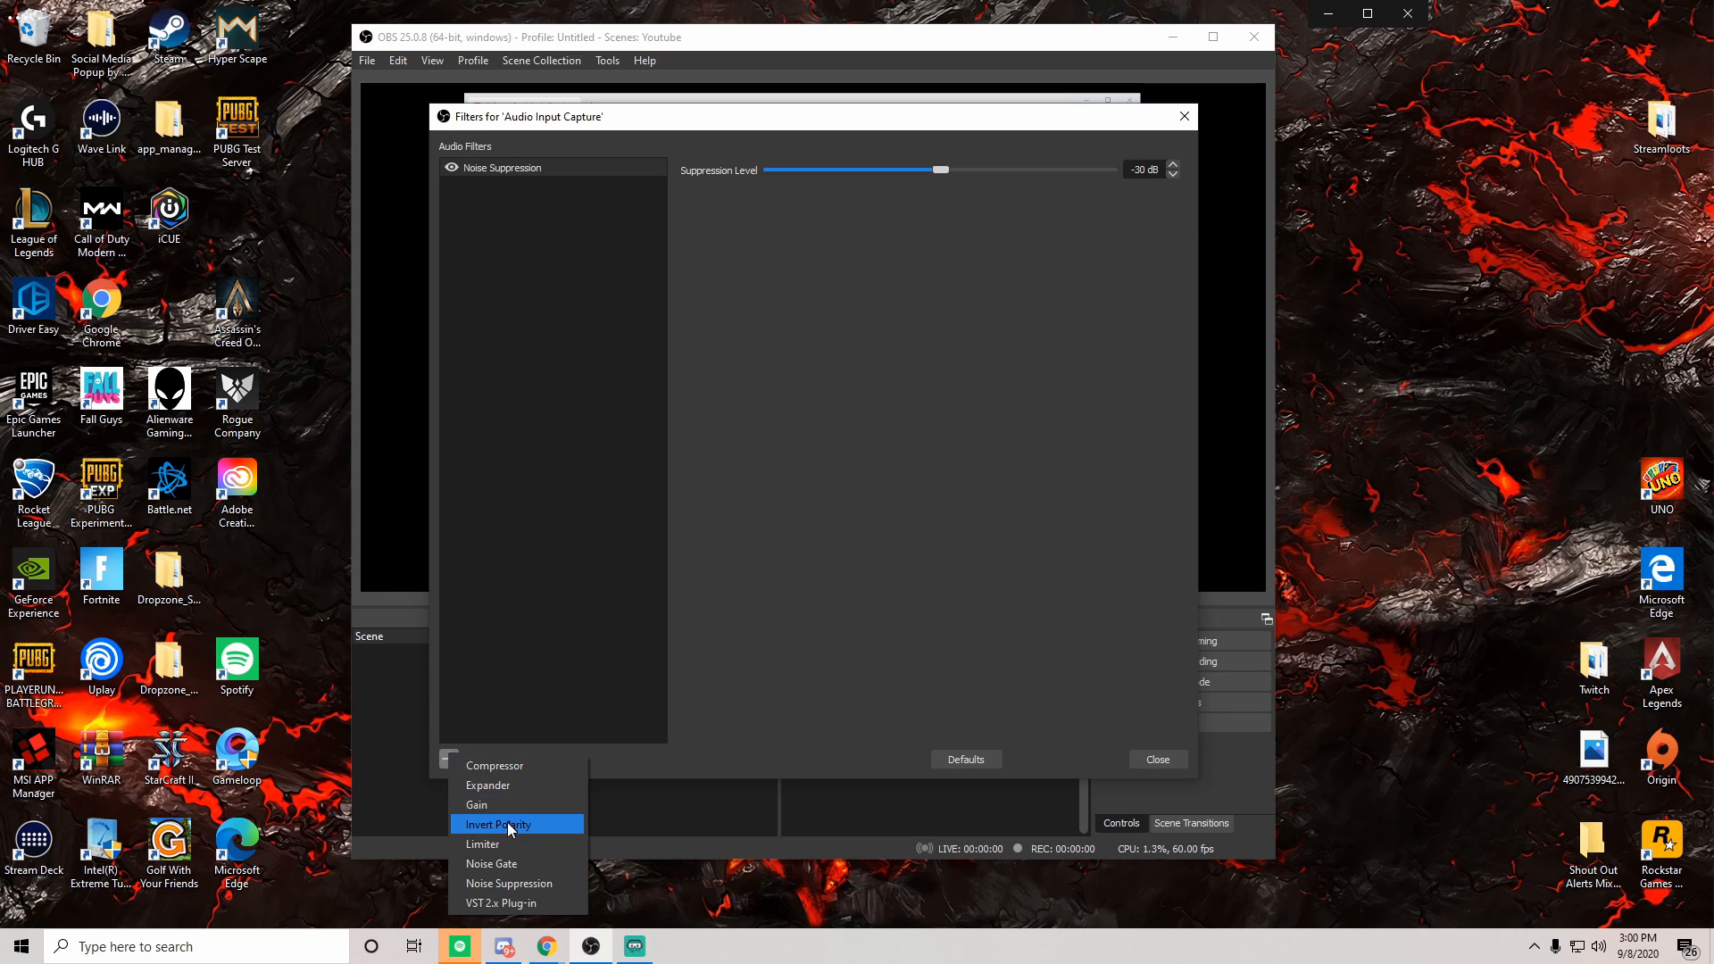
pyautogui.click(512, 863)
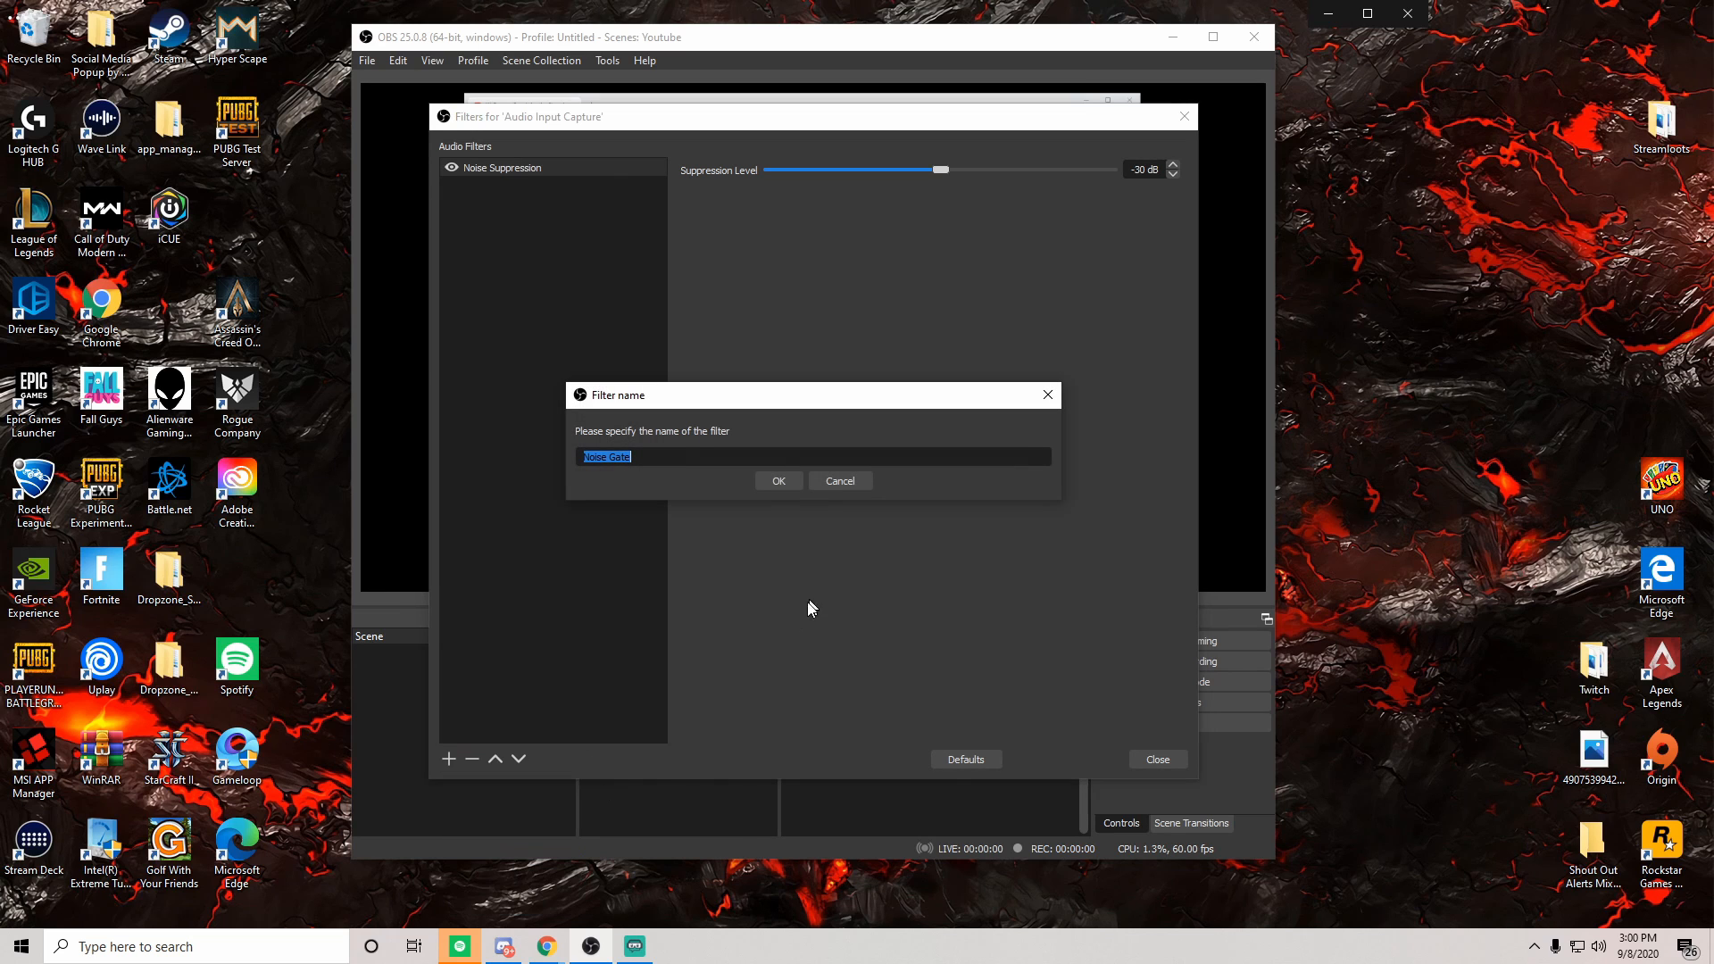
pyautogui.click(778, 481)
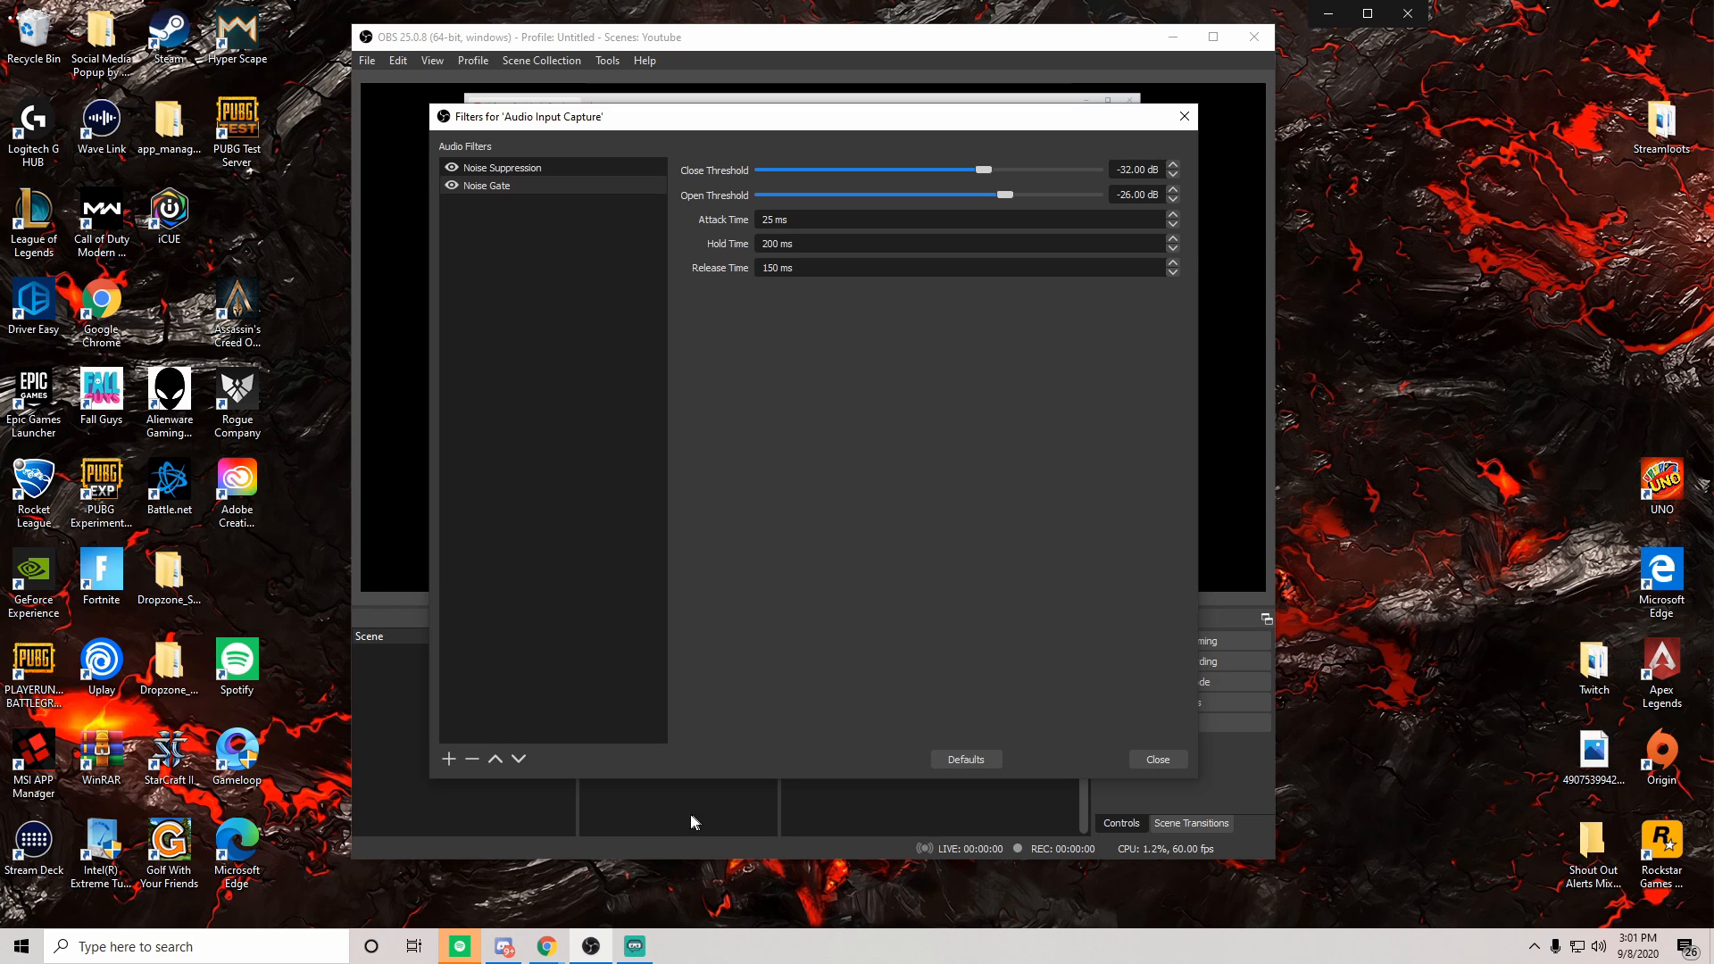
# - Add a Compressor filter with the default name to the audio input's filter list
pyautogui.click(448, 759)
pyautogui.click(524, 774)
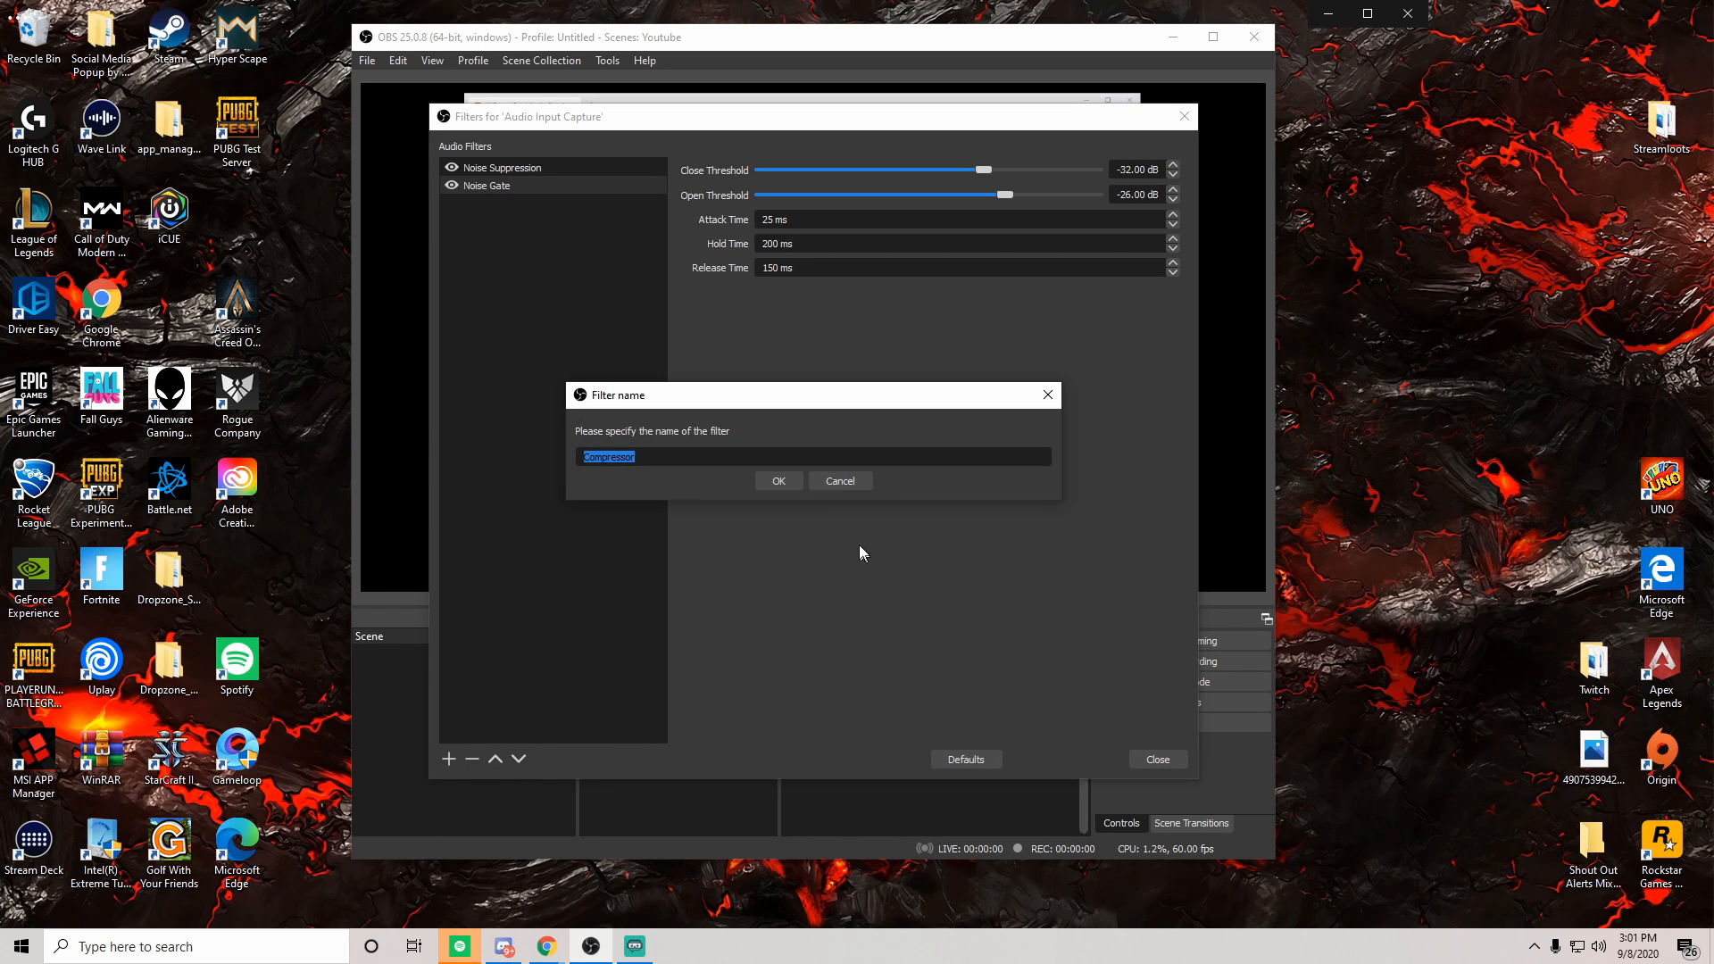
pyautogui.click(775, 486)
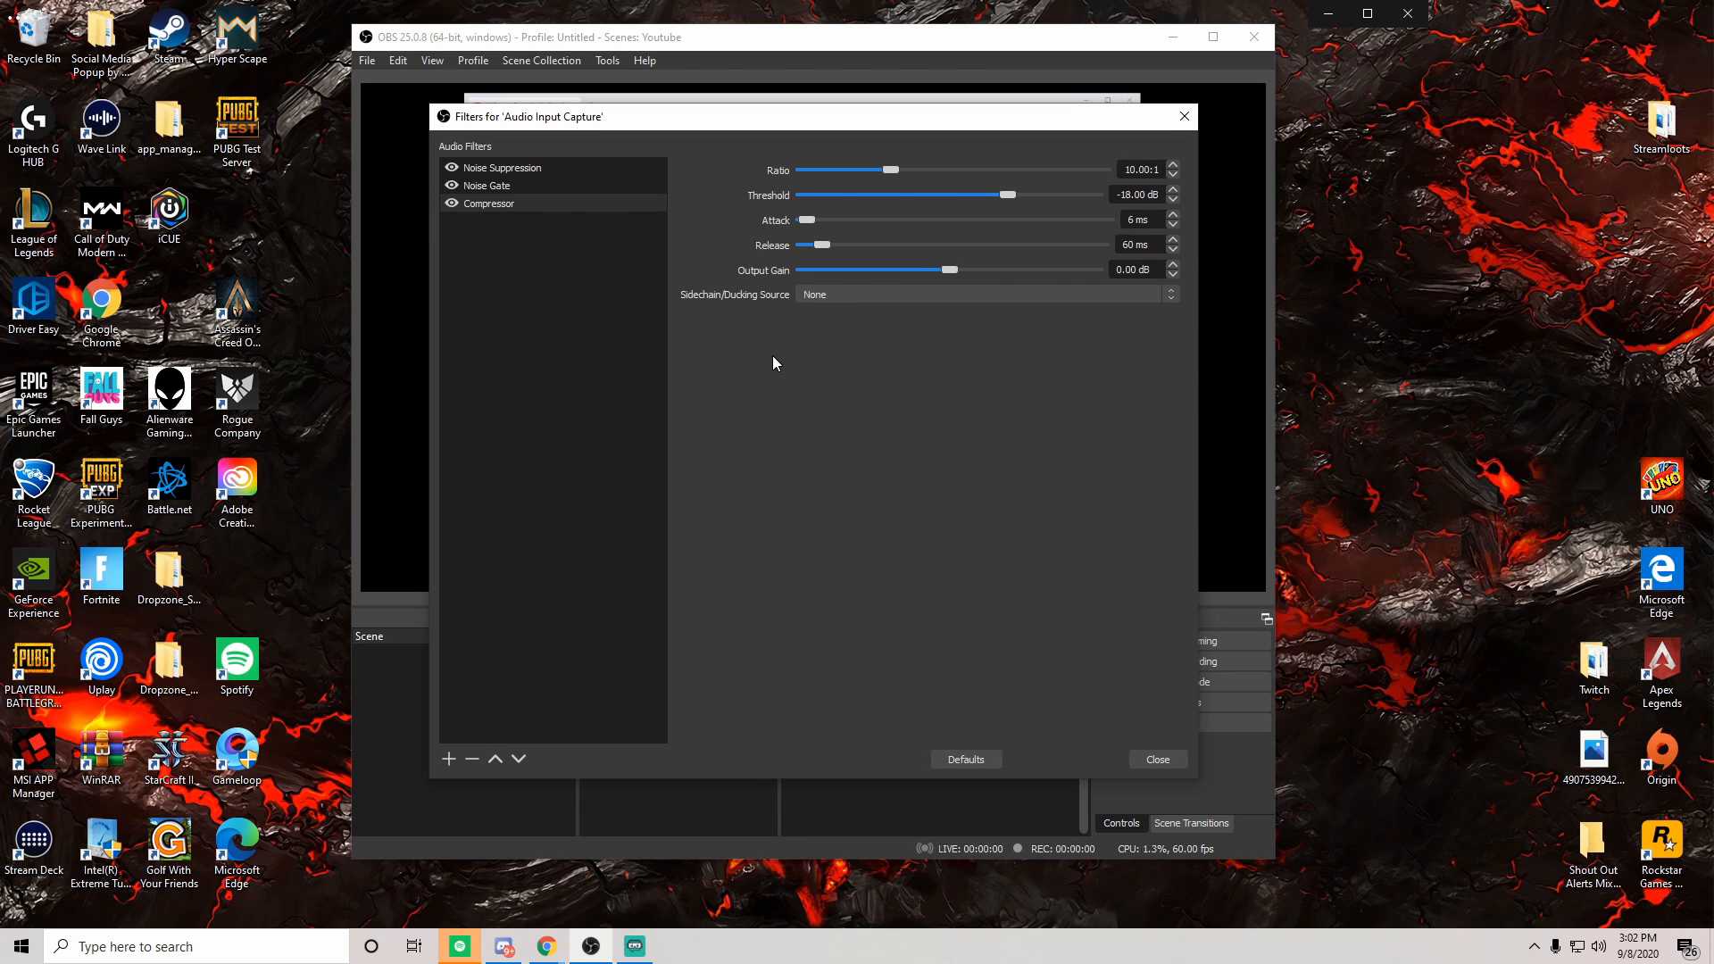
# - Arrange the filters window beside the main window and inspect the compressor's Sidechain/Ducking Source options
pyautogui.moveTo(634, 114); pyautogui.dragTo(1299, 148)
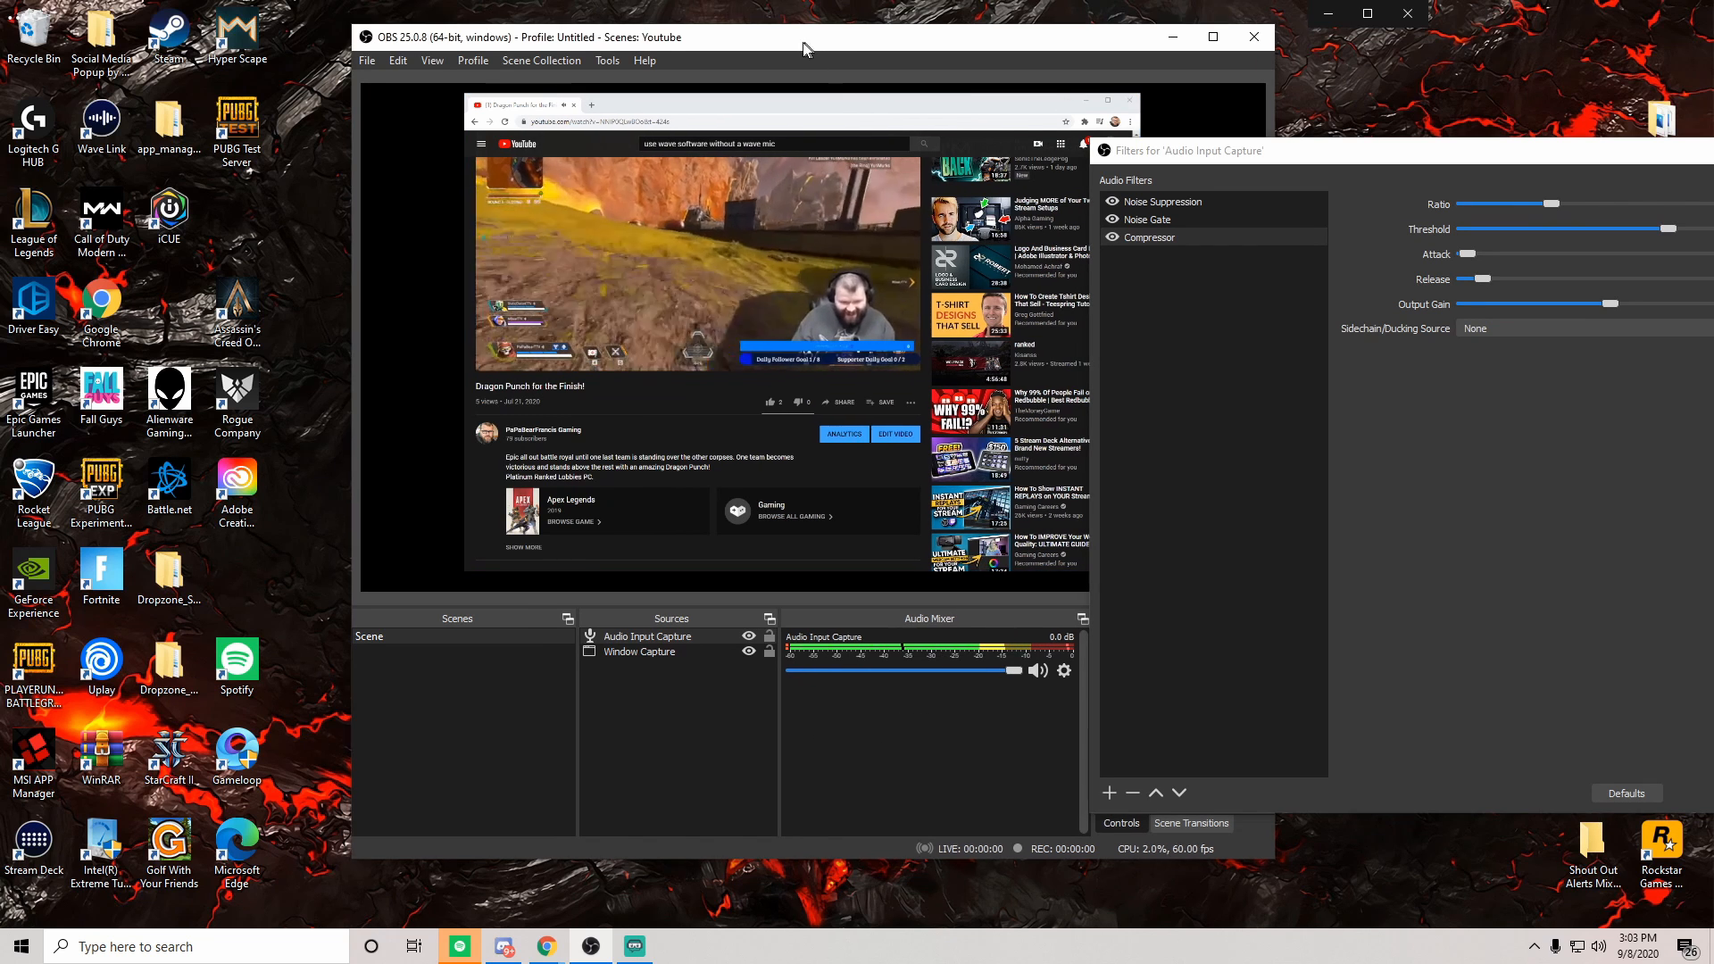
pyautogui.moveTo(809, 43); pyautogui.dragTo(570, 28)
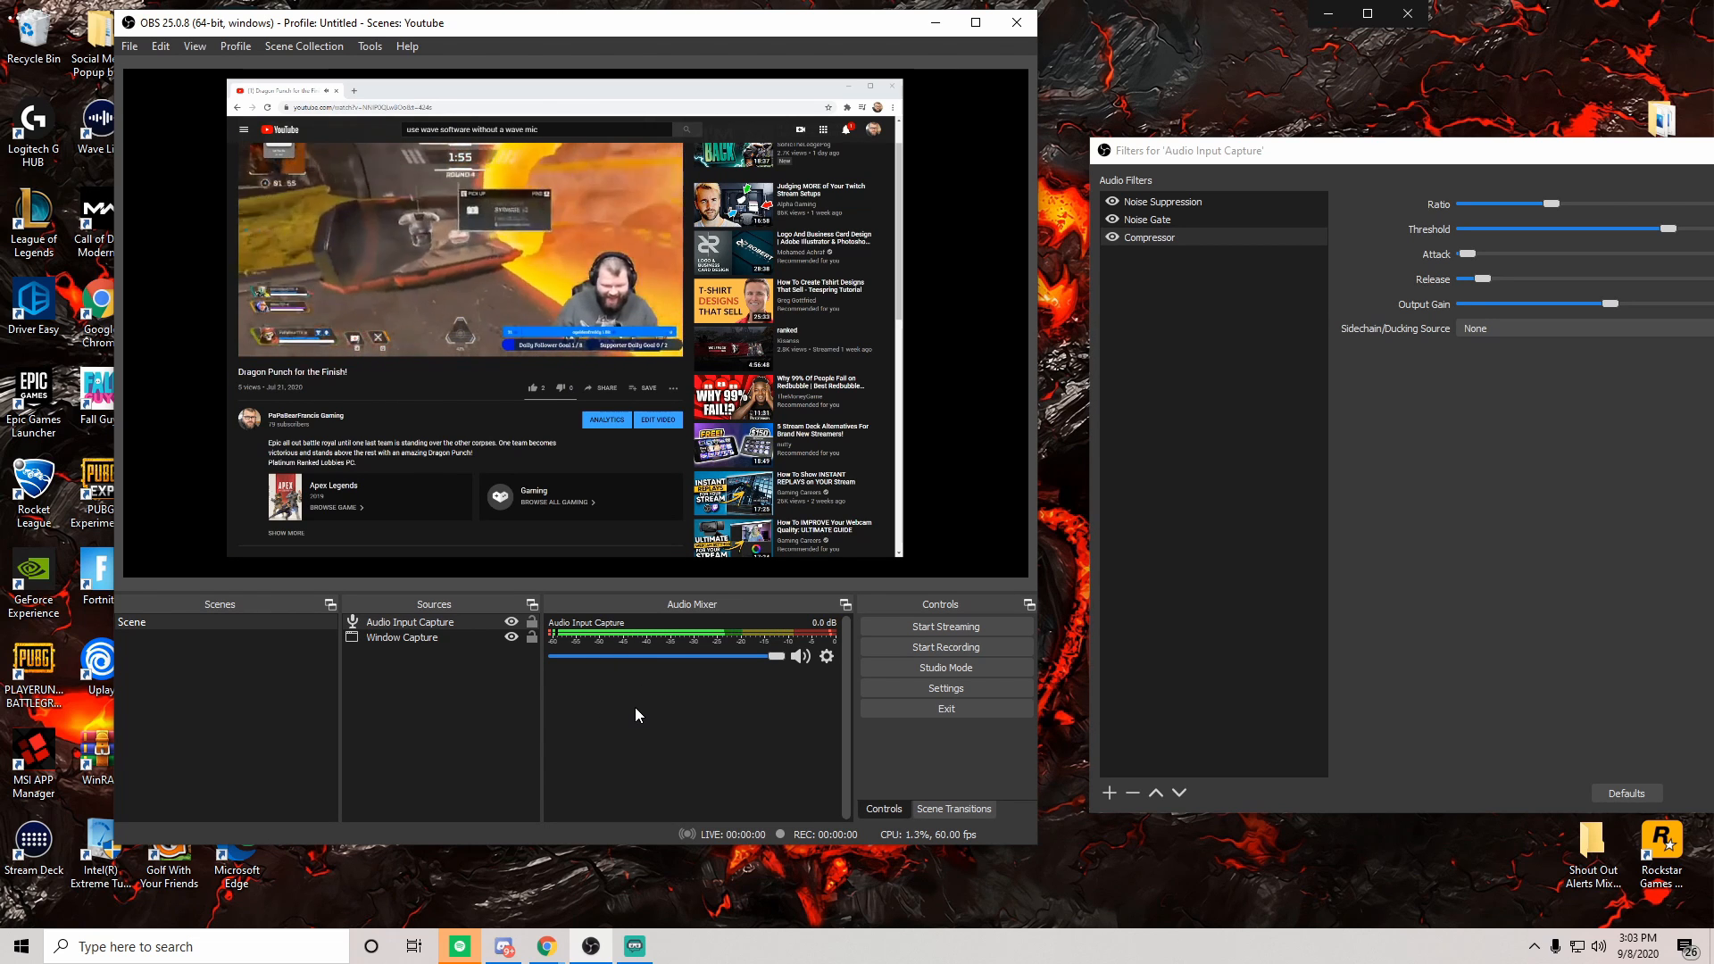
pyautogui.click(1491, 327)
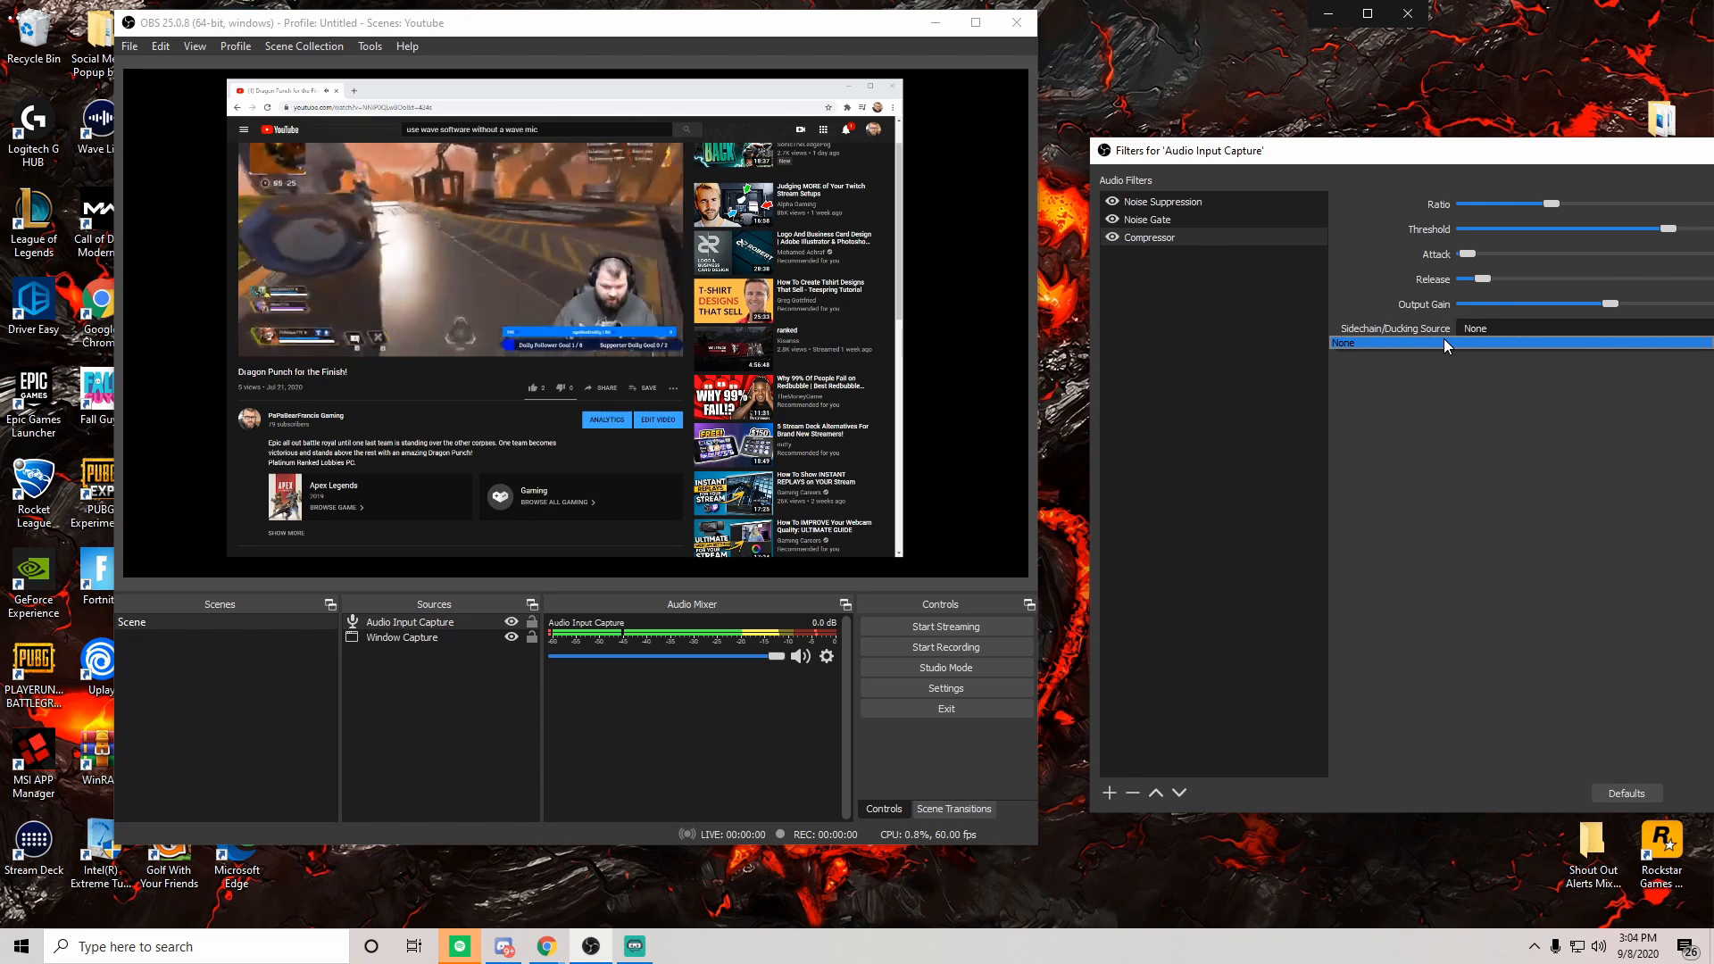
pyautogui.click(1414, 473)
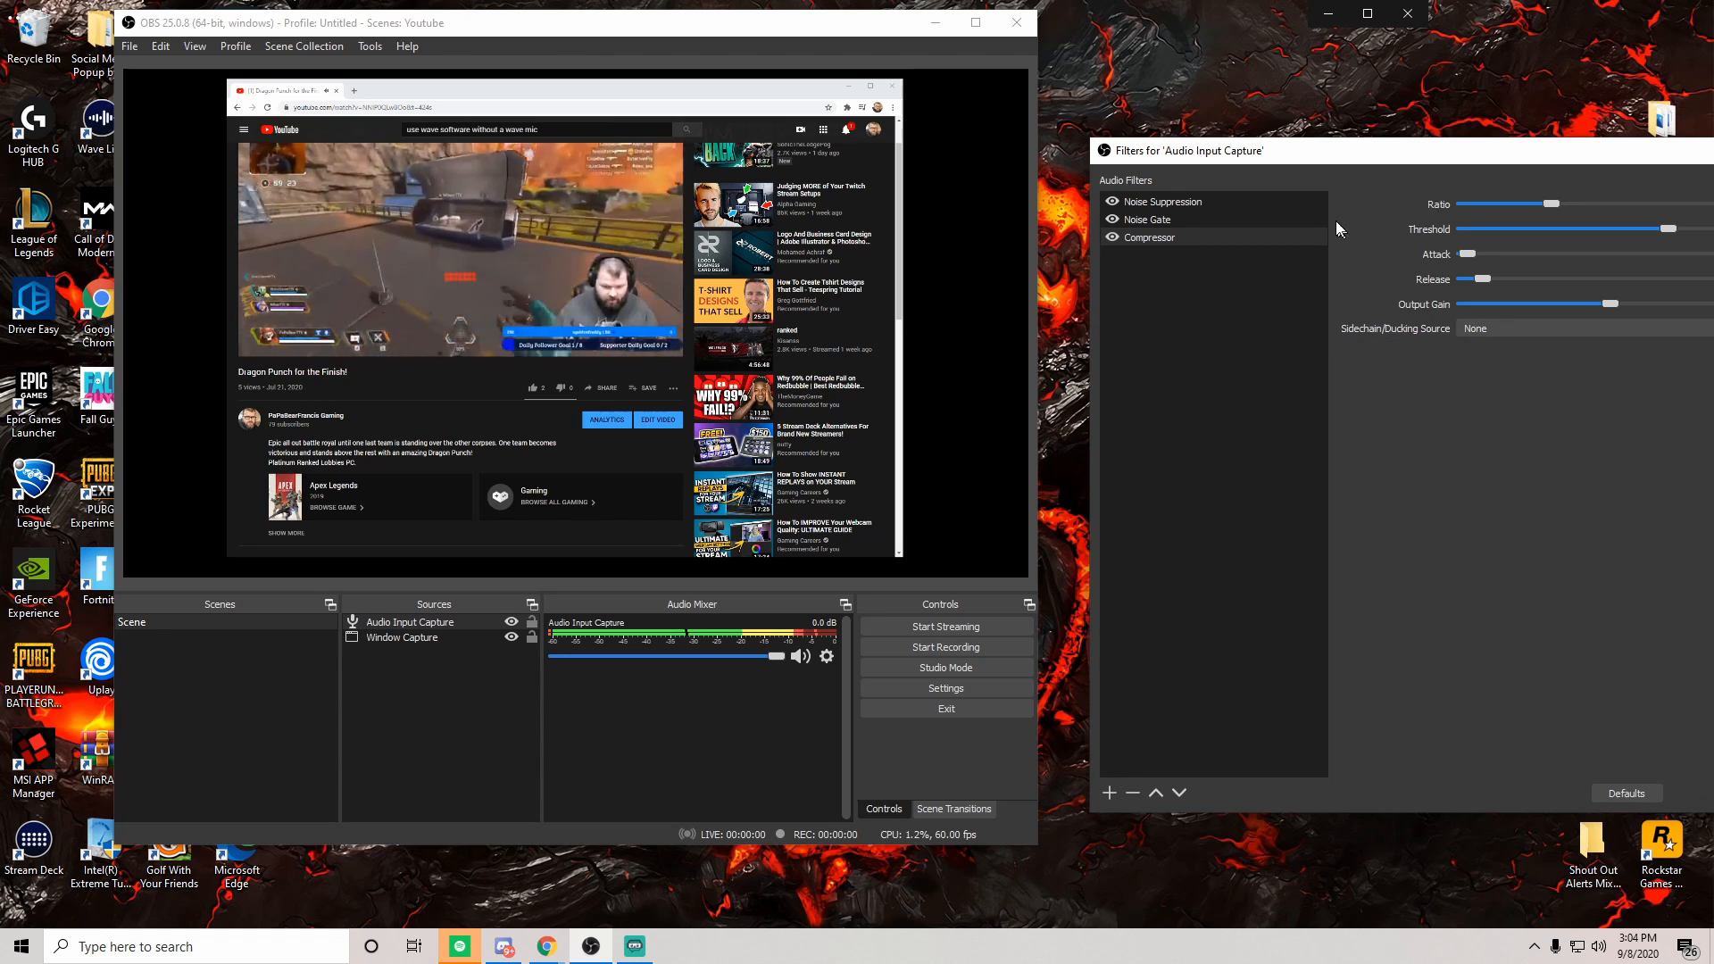
# - Bring the filters window fully on screen, add a Limiter filter with the default name, and close the window
pyautogui.moveTo(1295, 149); pyautogui.dragTo(956, 85)
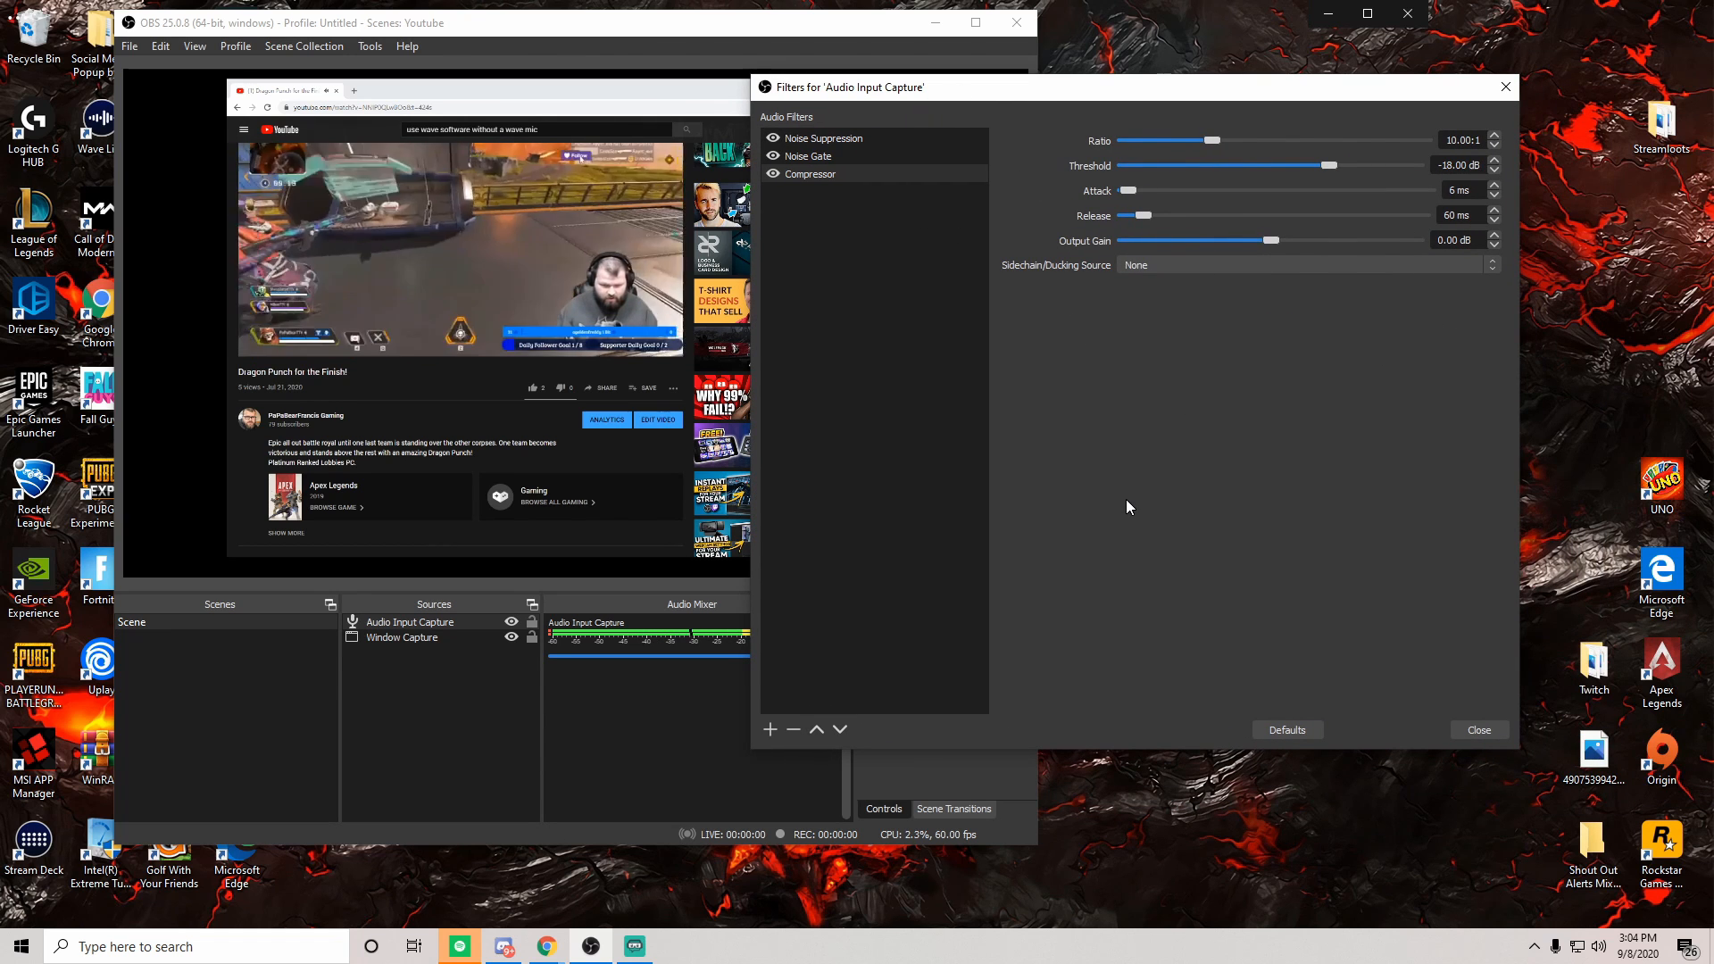
pyautogui.click(771, 731)
pyautogui.click(823, 825)
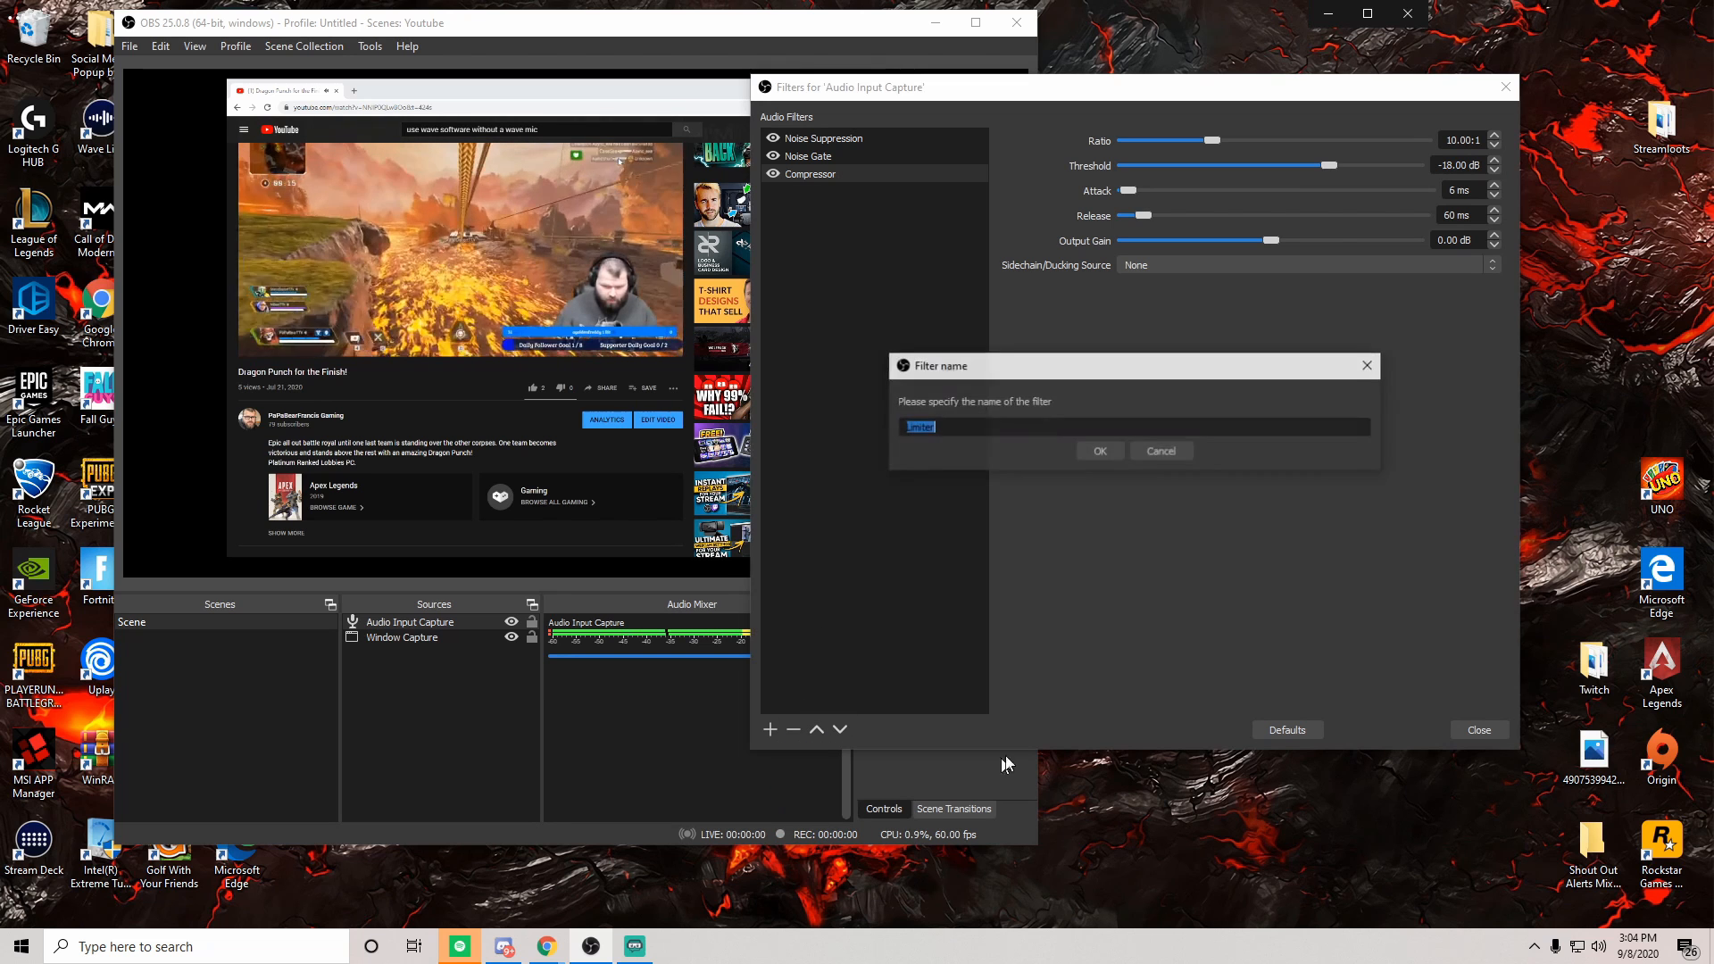
pyautogui.click(1096, 449)
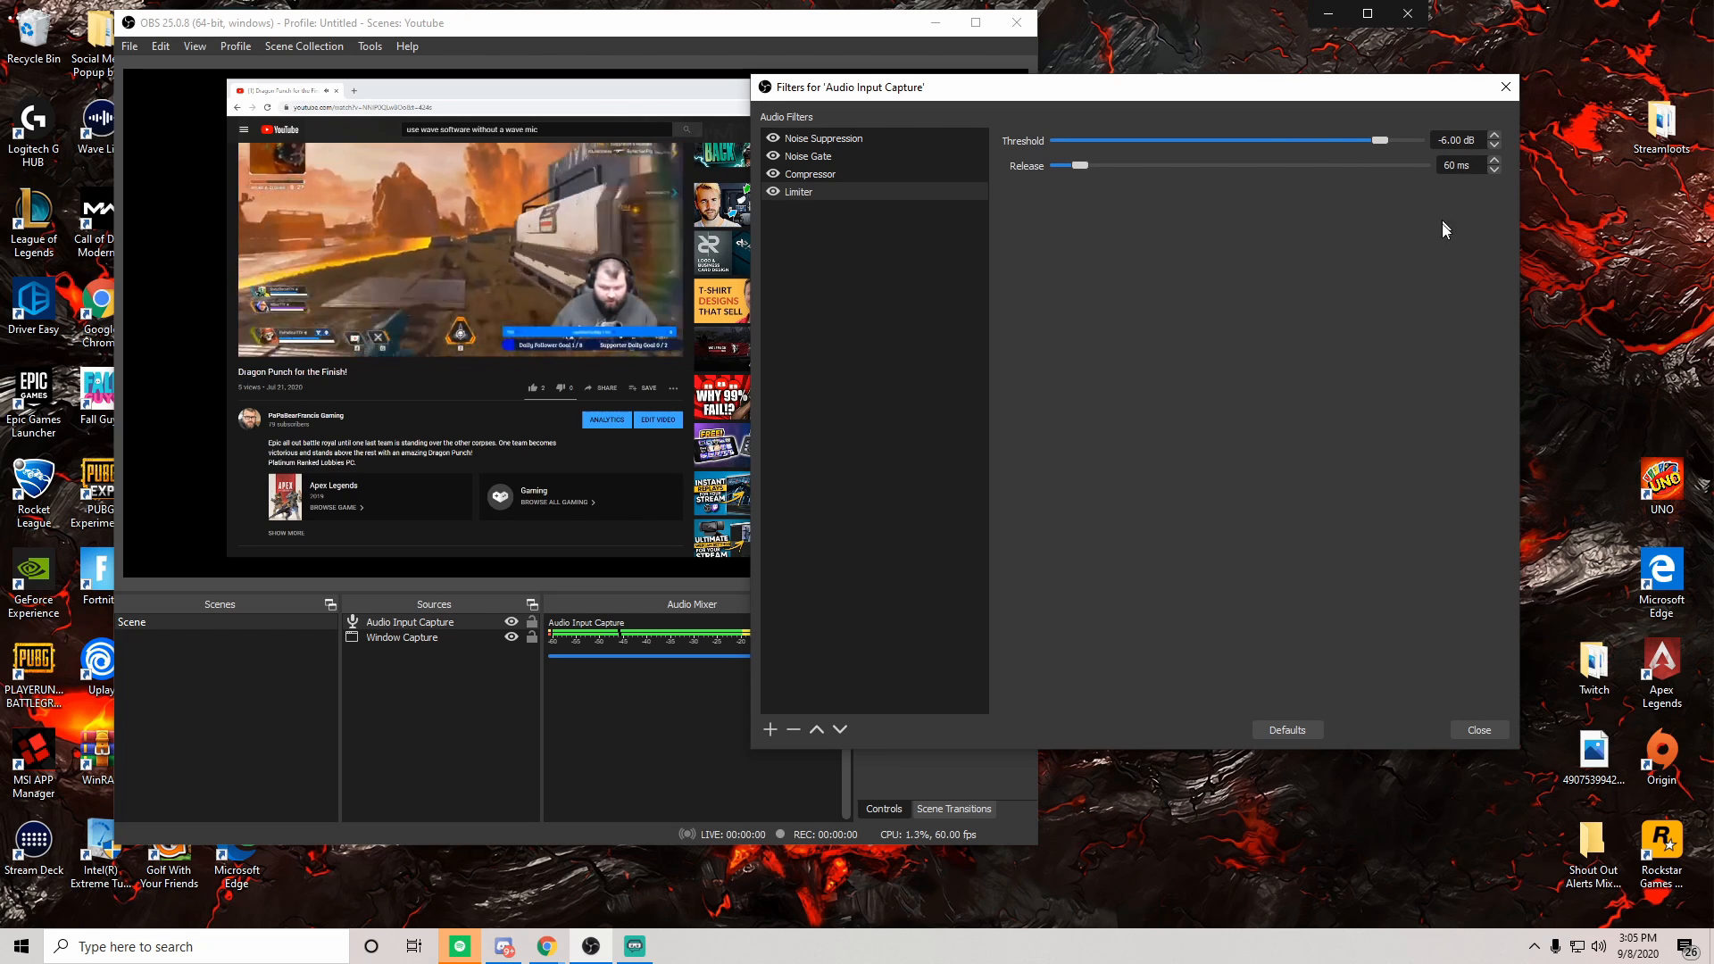
pyautogui.click(1481, 730)
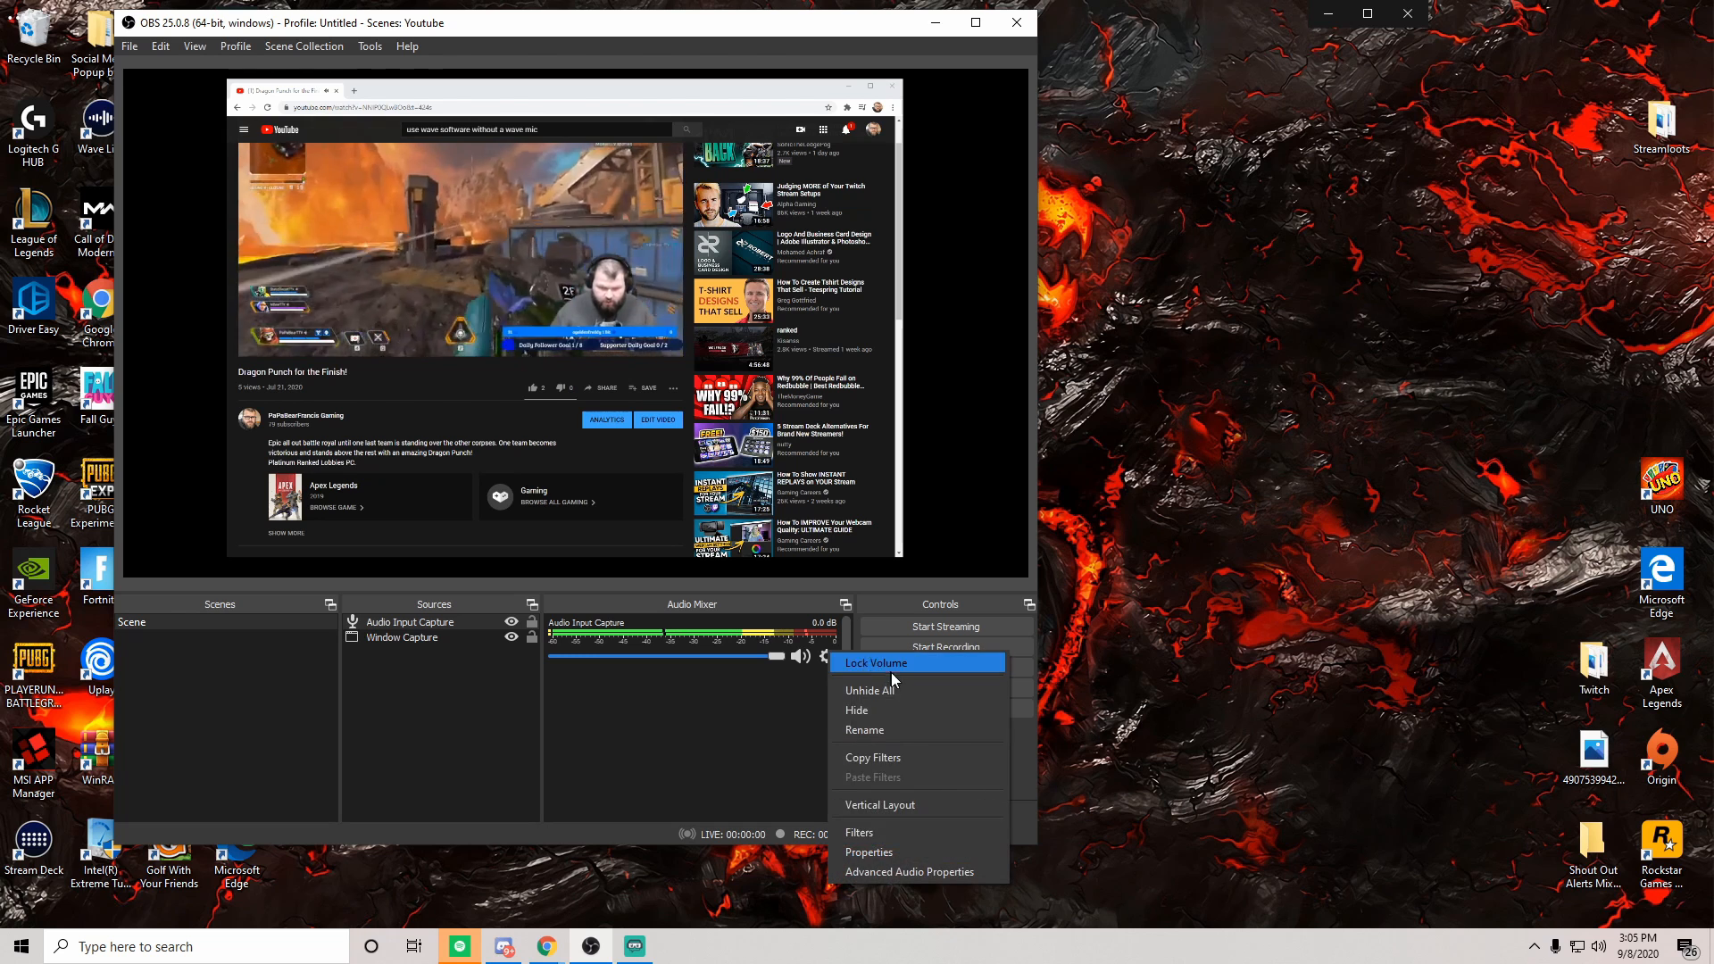
# - Set the Limiter filter's threshold on Audio Input Capture to -9.10 dB
pyautogui.click(827, 656)
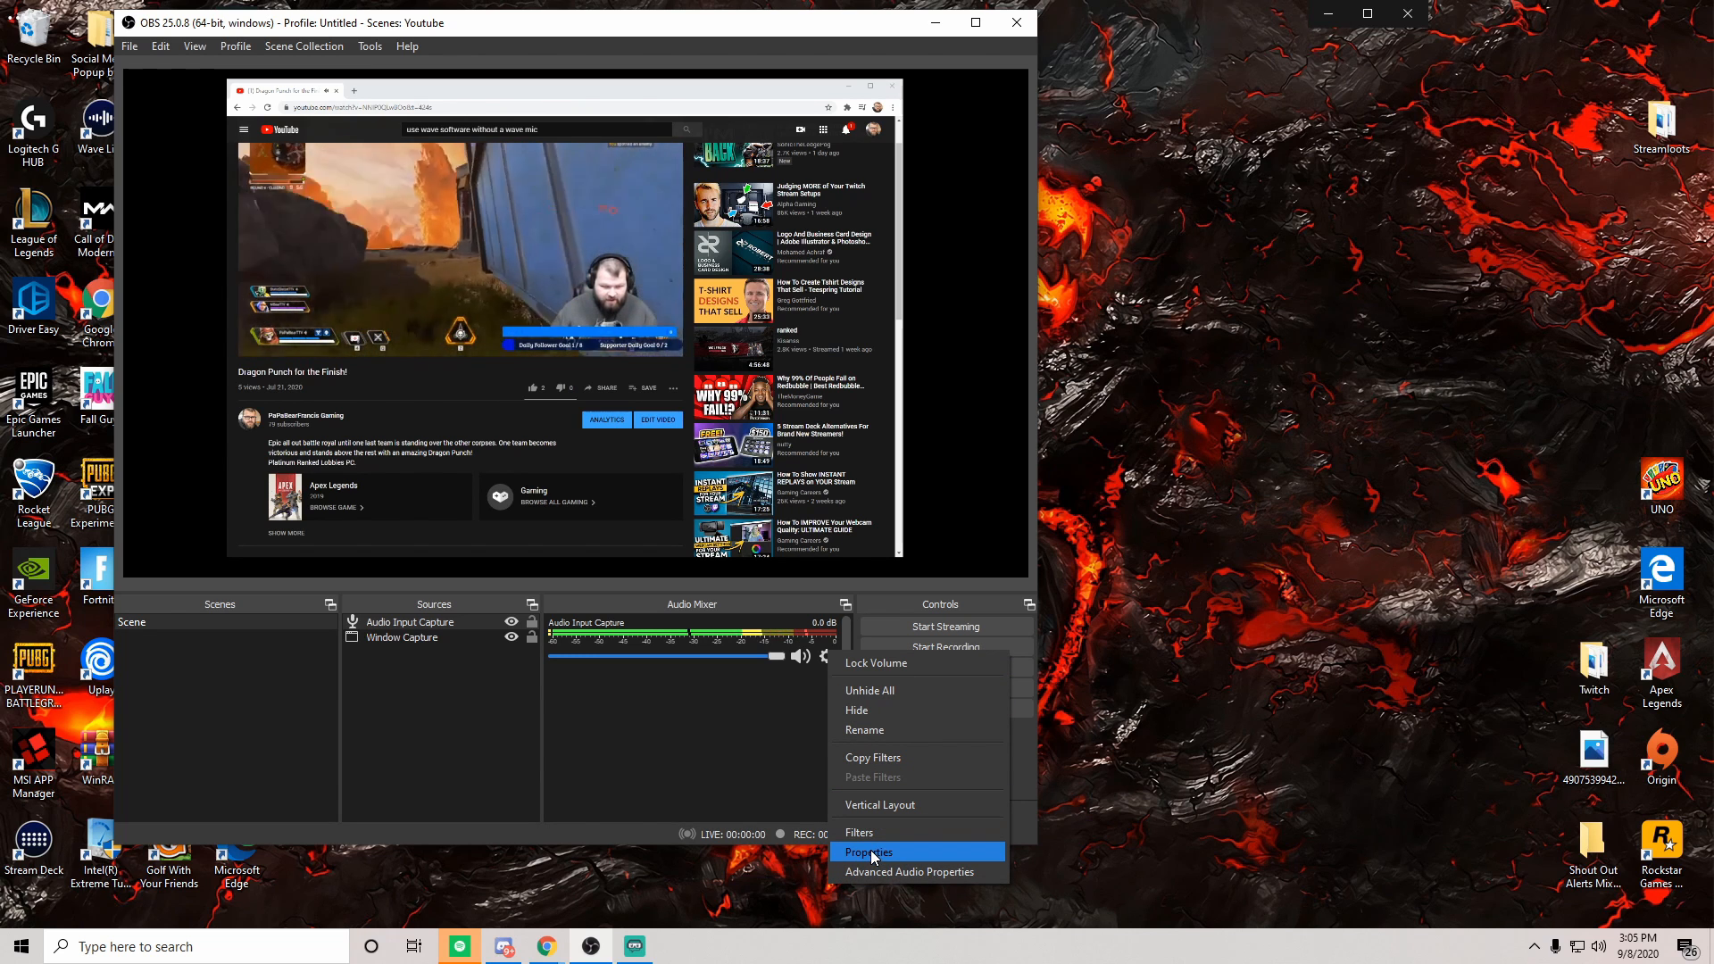
pyautogui.click(884, 832)
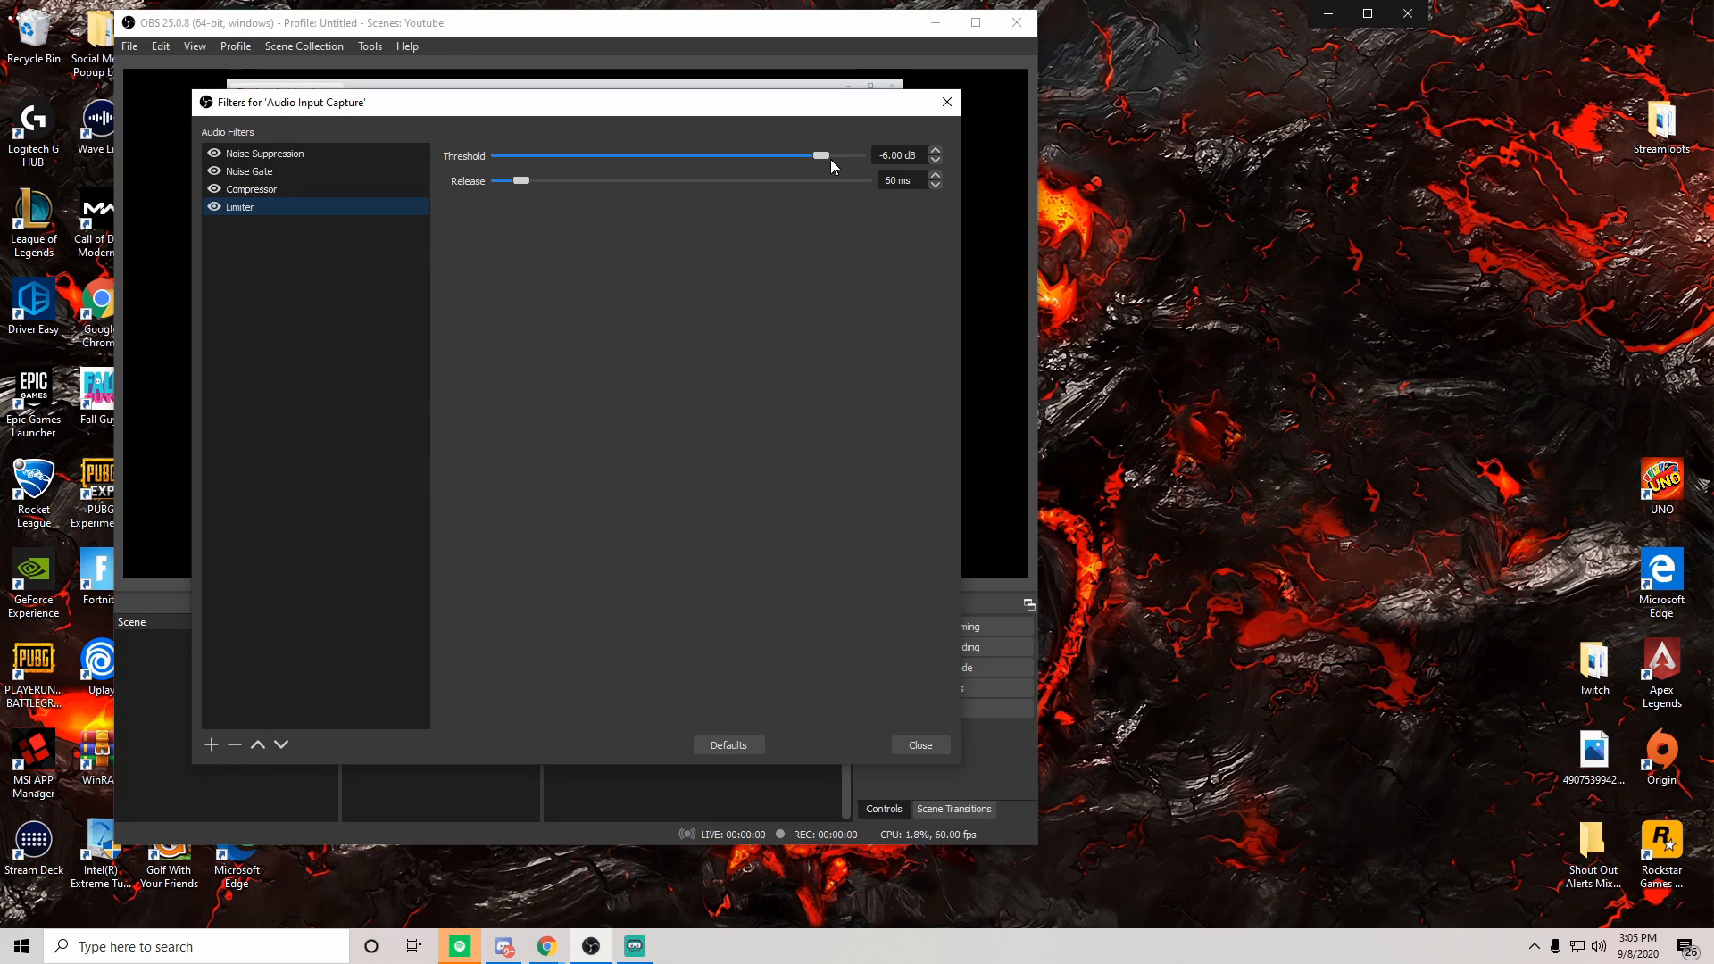
pyautogui.moveTo(823, 154); pyautogui.dragTo(809, 156)
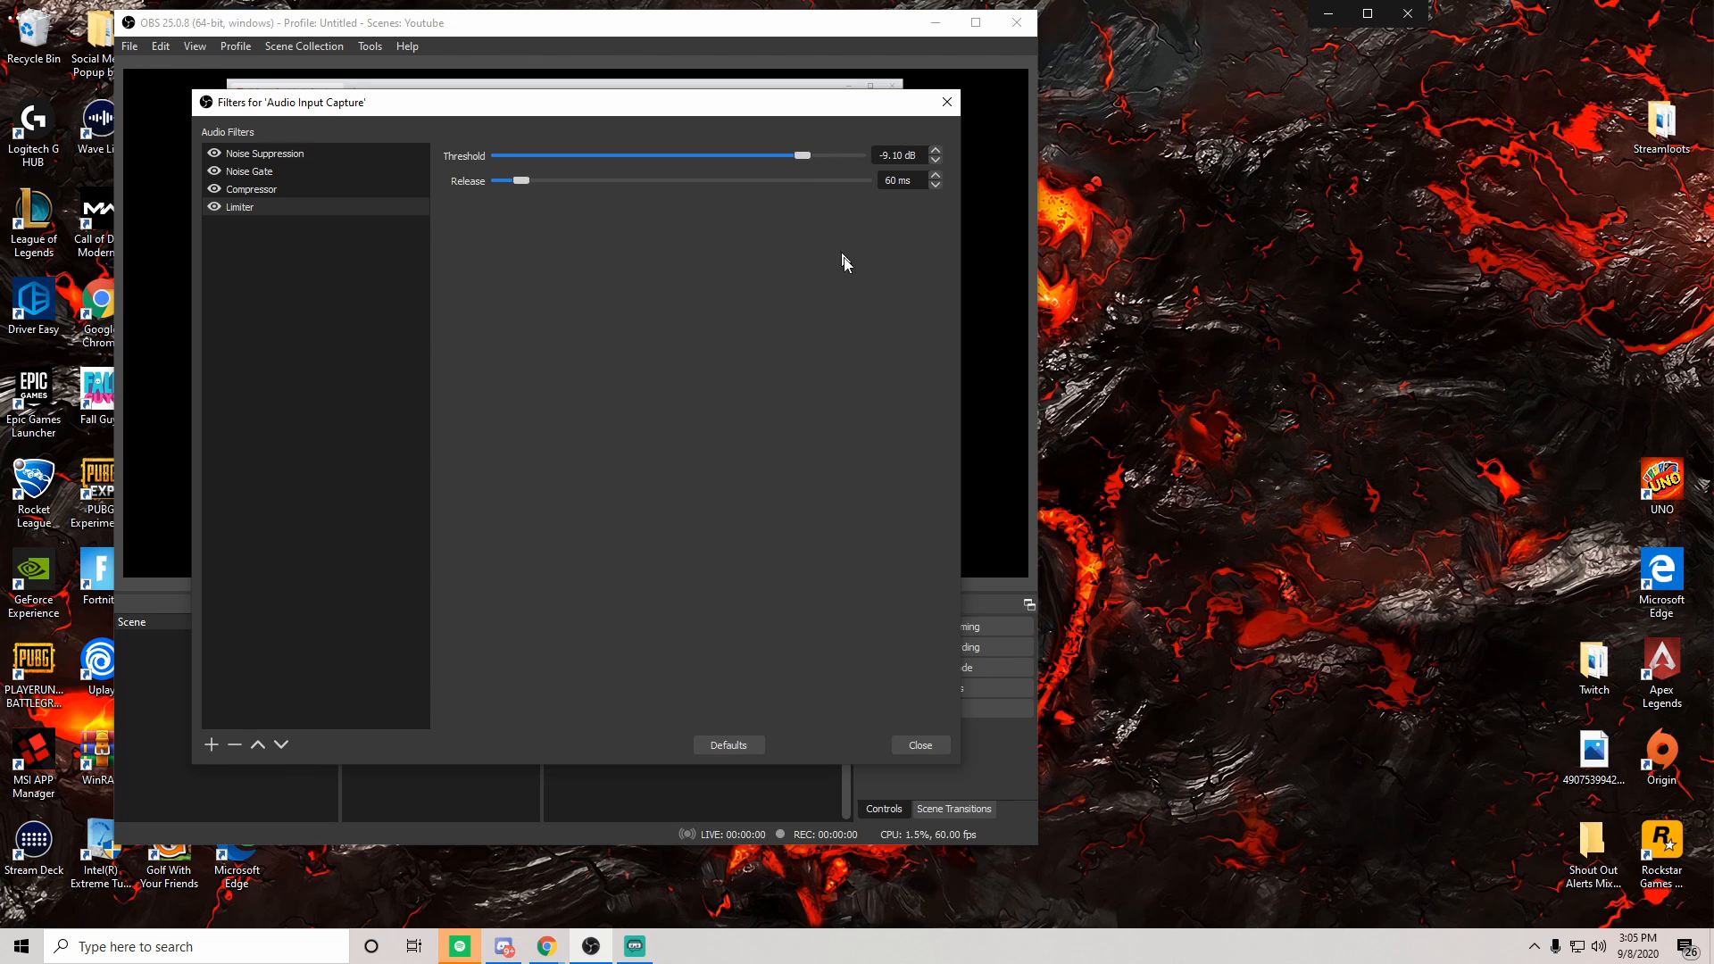
pyautogui.click(920, 746)
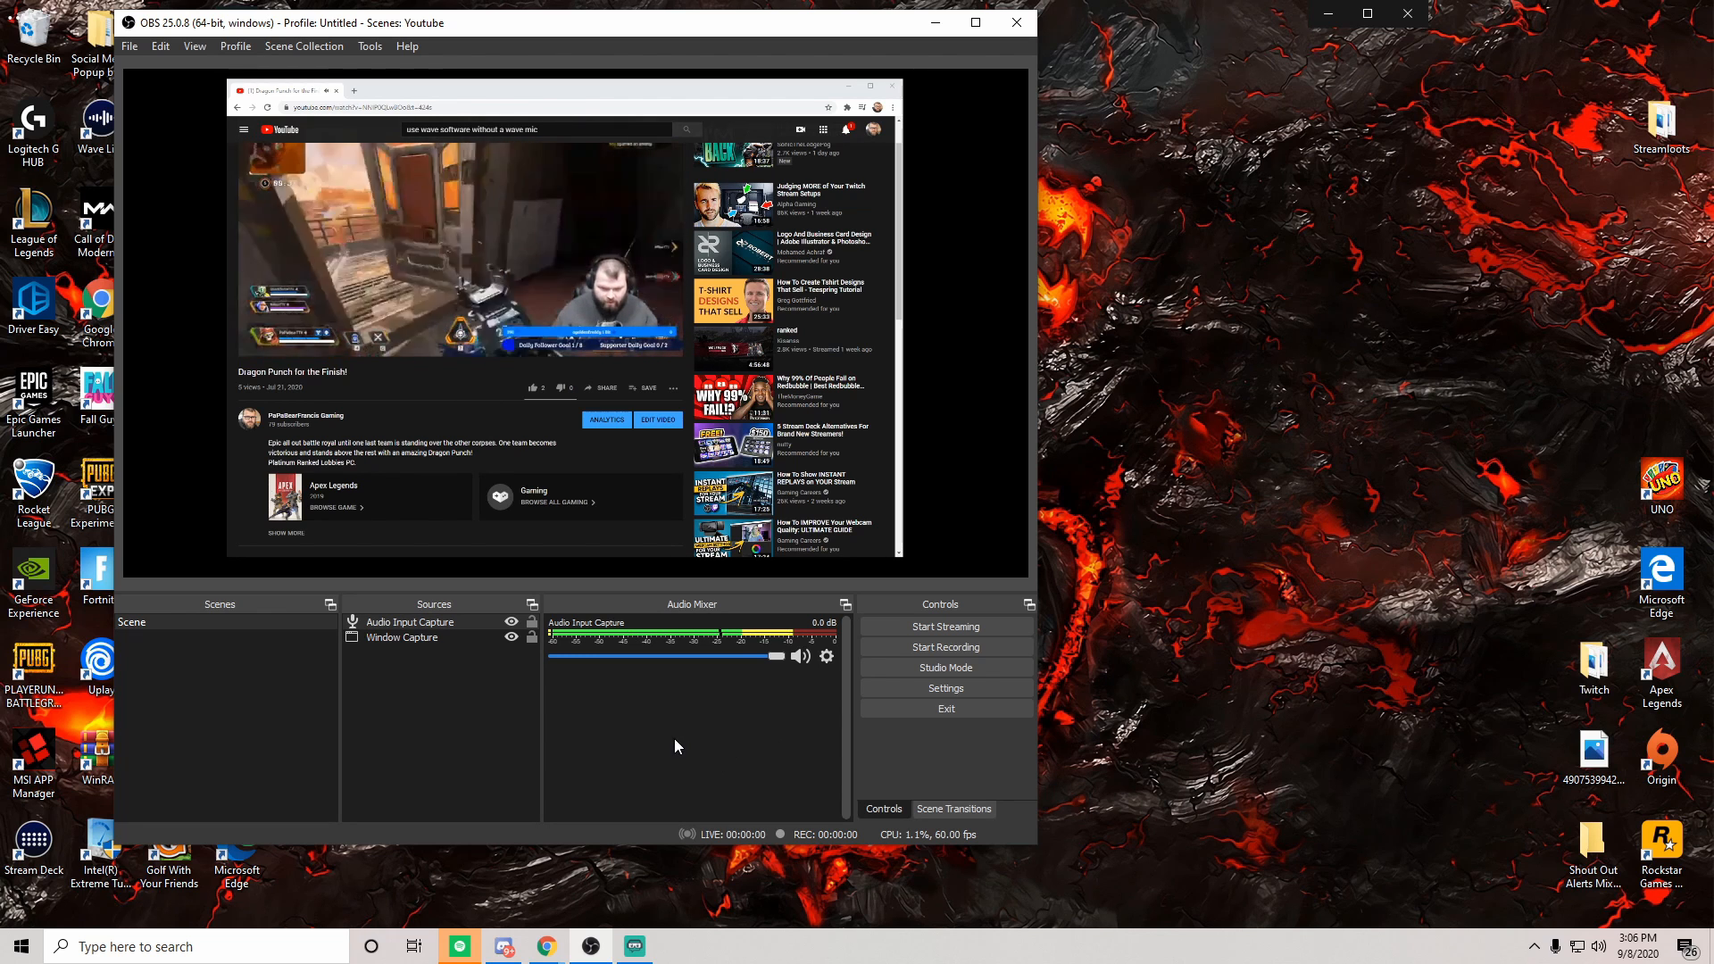
# - Review the settings of the Noise Suppression, Noise Gate, Compressor and Limiter filters on the audio input
pyautogui.click(826, 656)
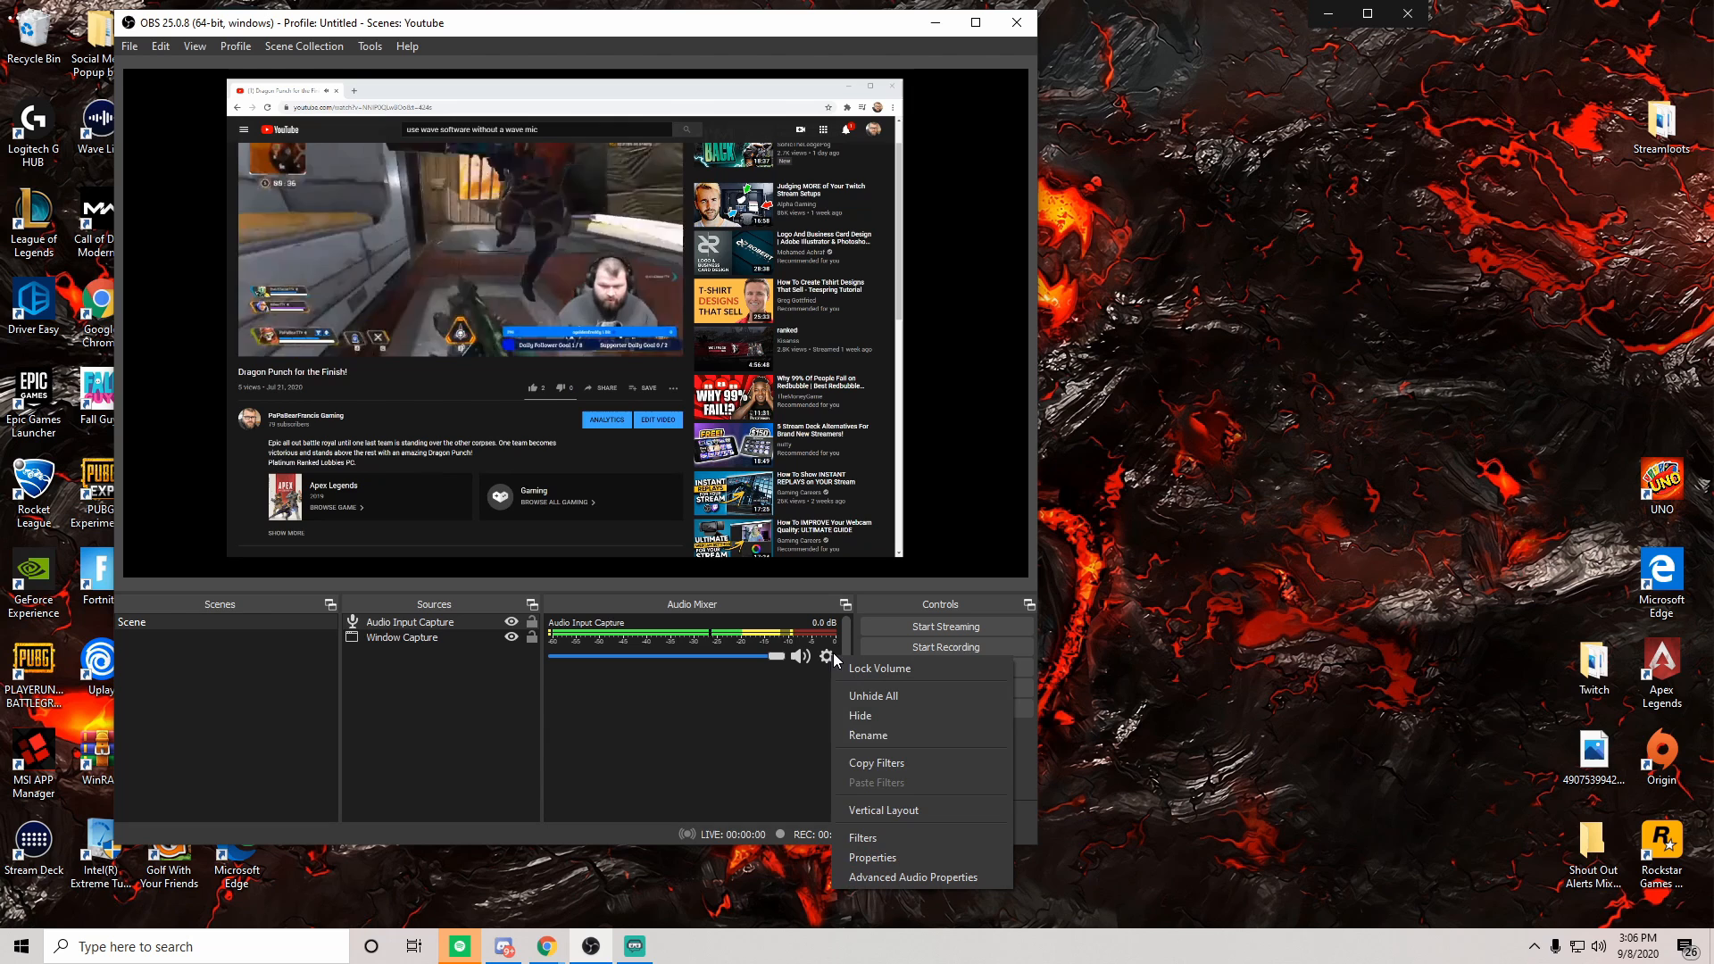
pyautogui.click(871, 838)
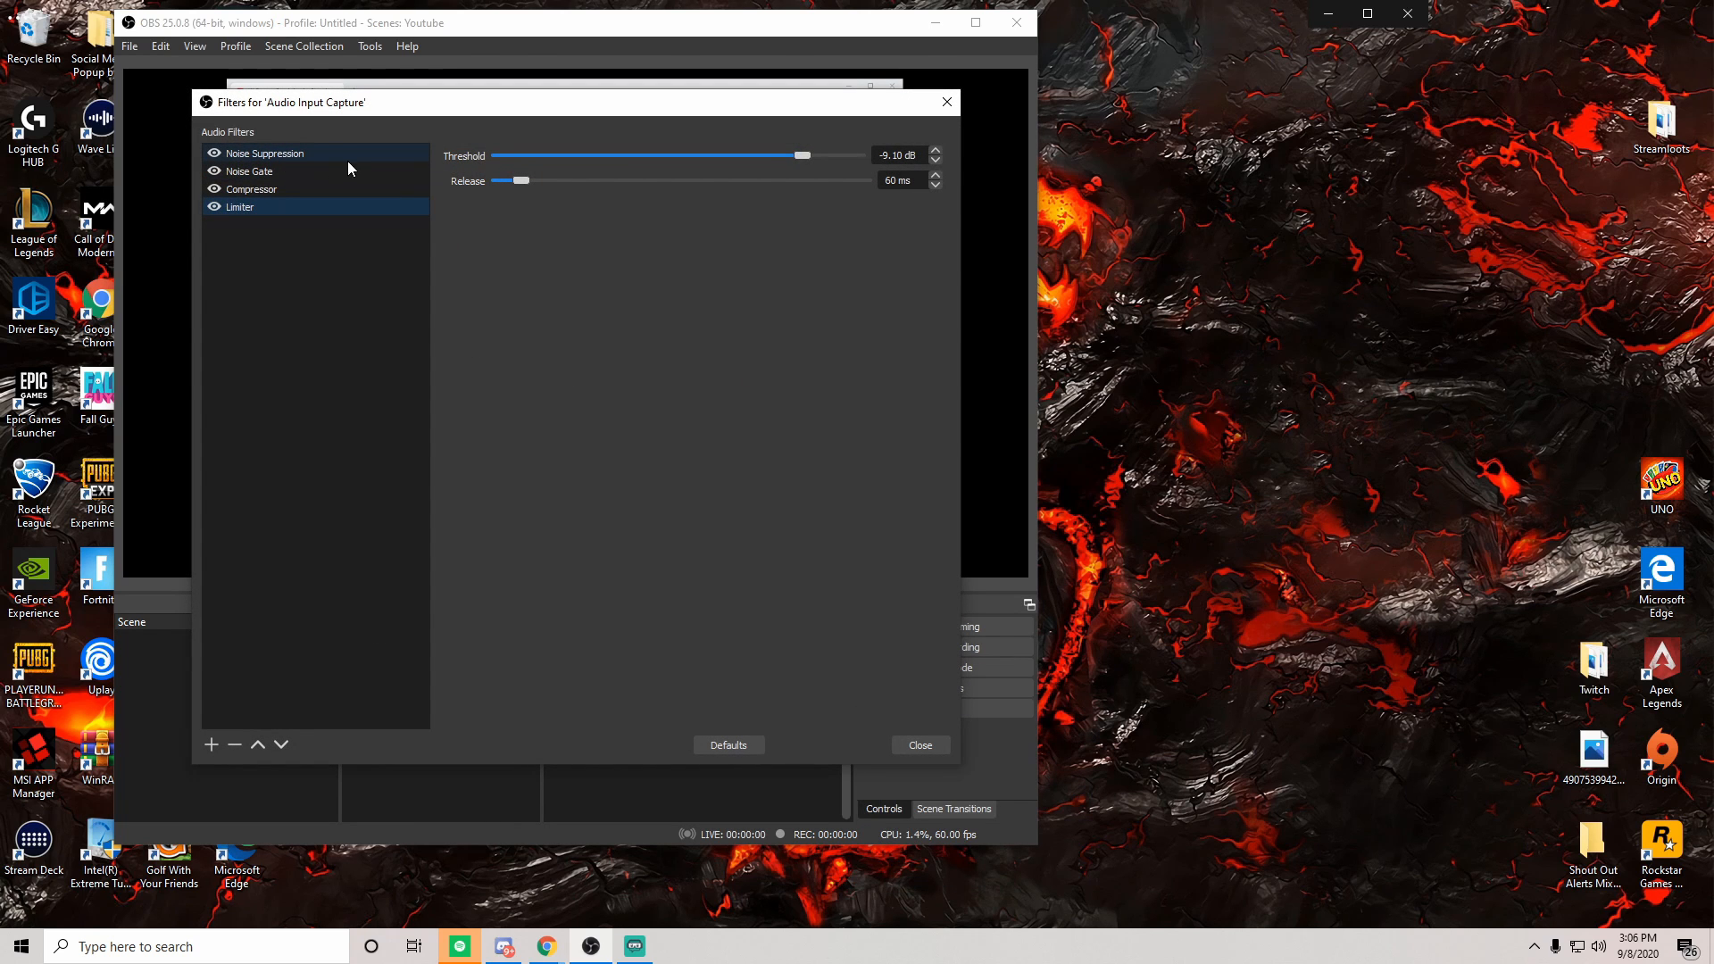
pyautogui.click(313, 157)
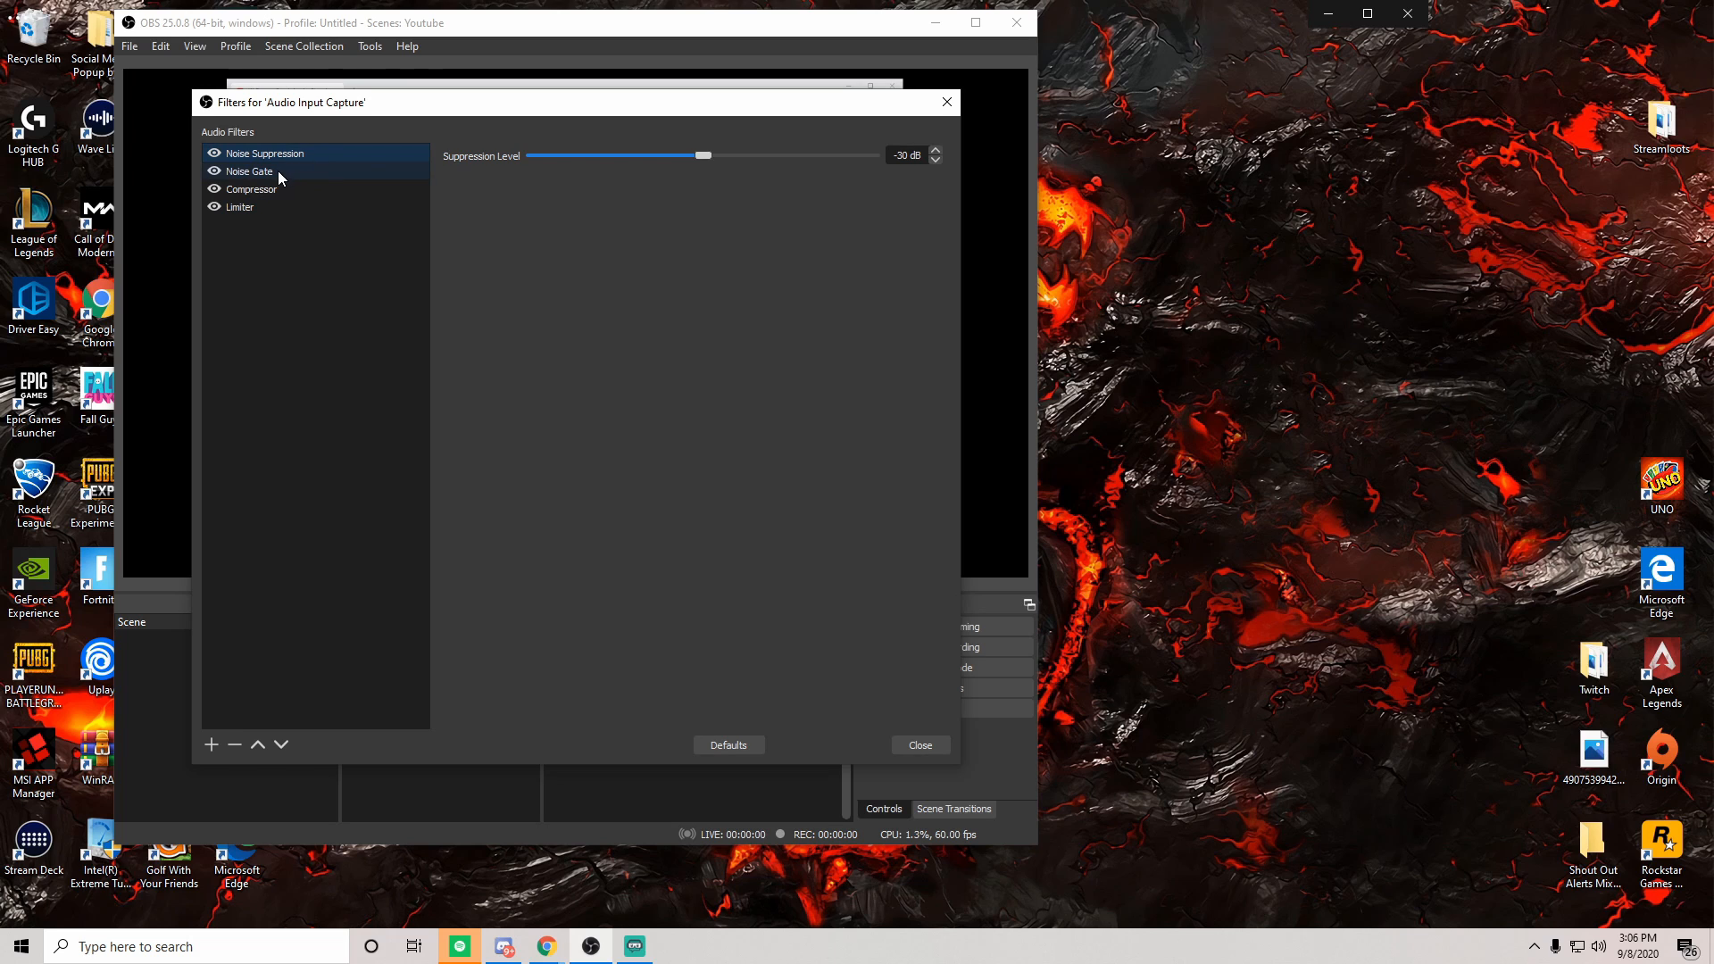
pyautogui.click(277, 170)
pyautogui.click(264, 189)
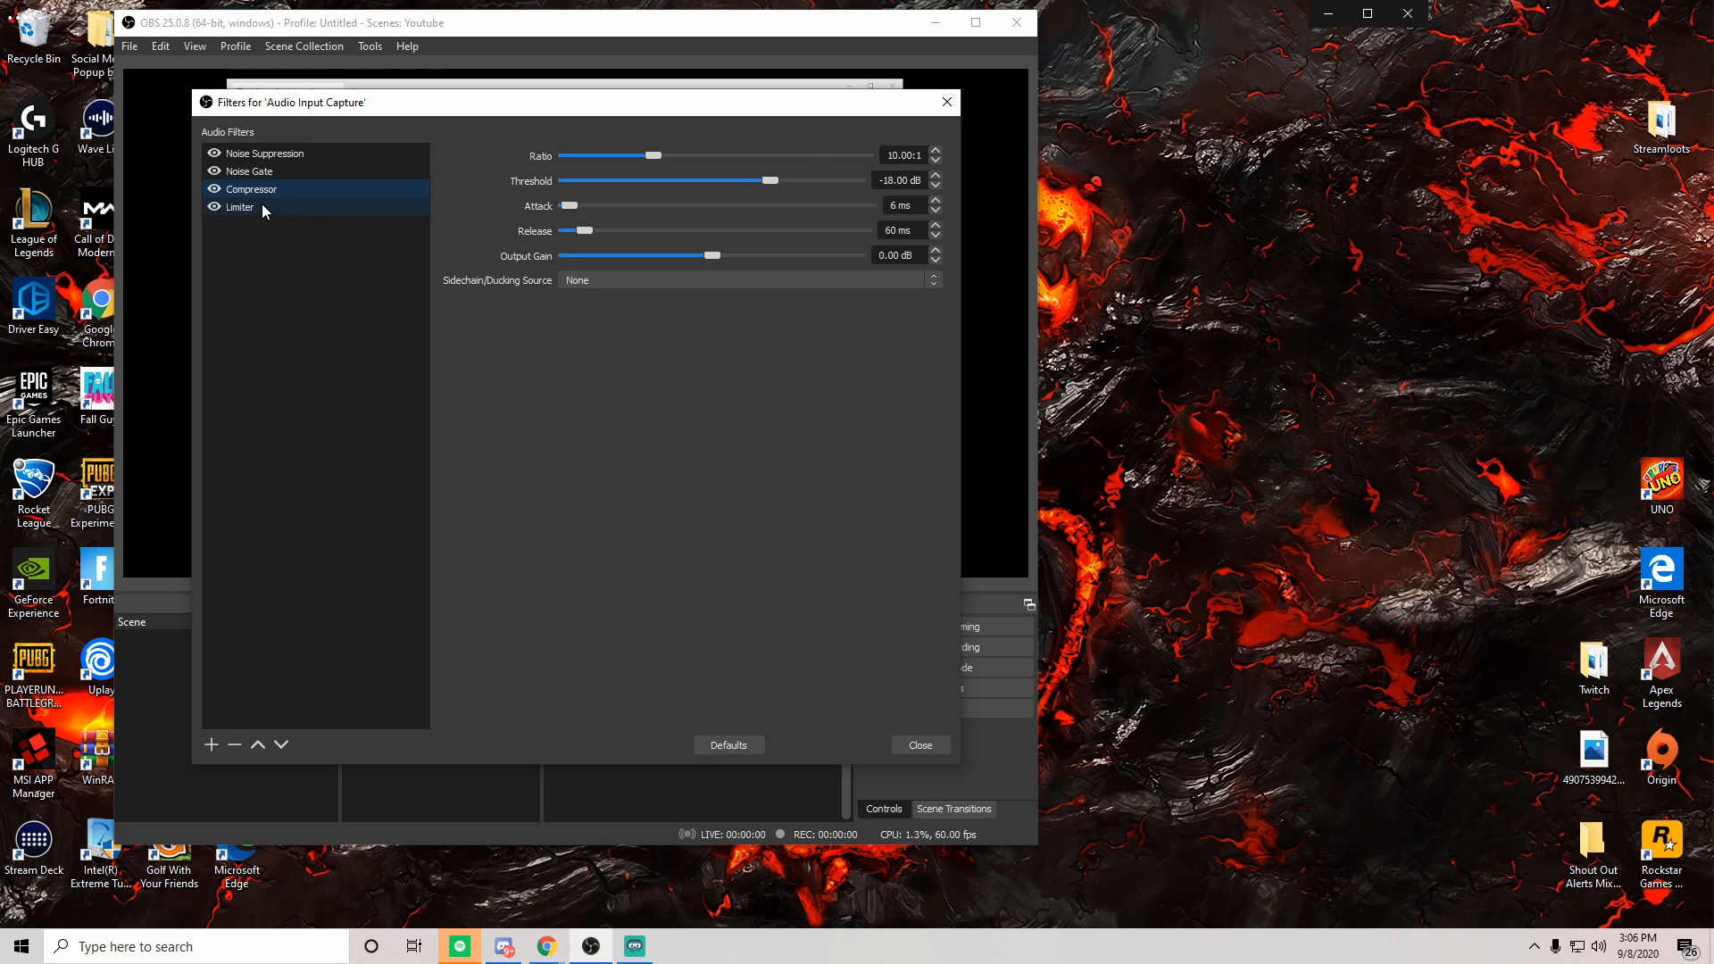
pyautogui.click(264, 208)
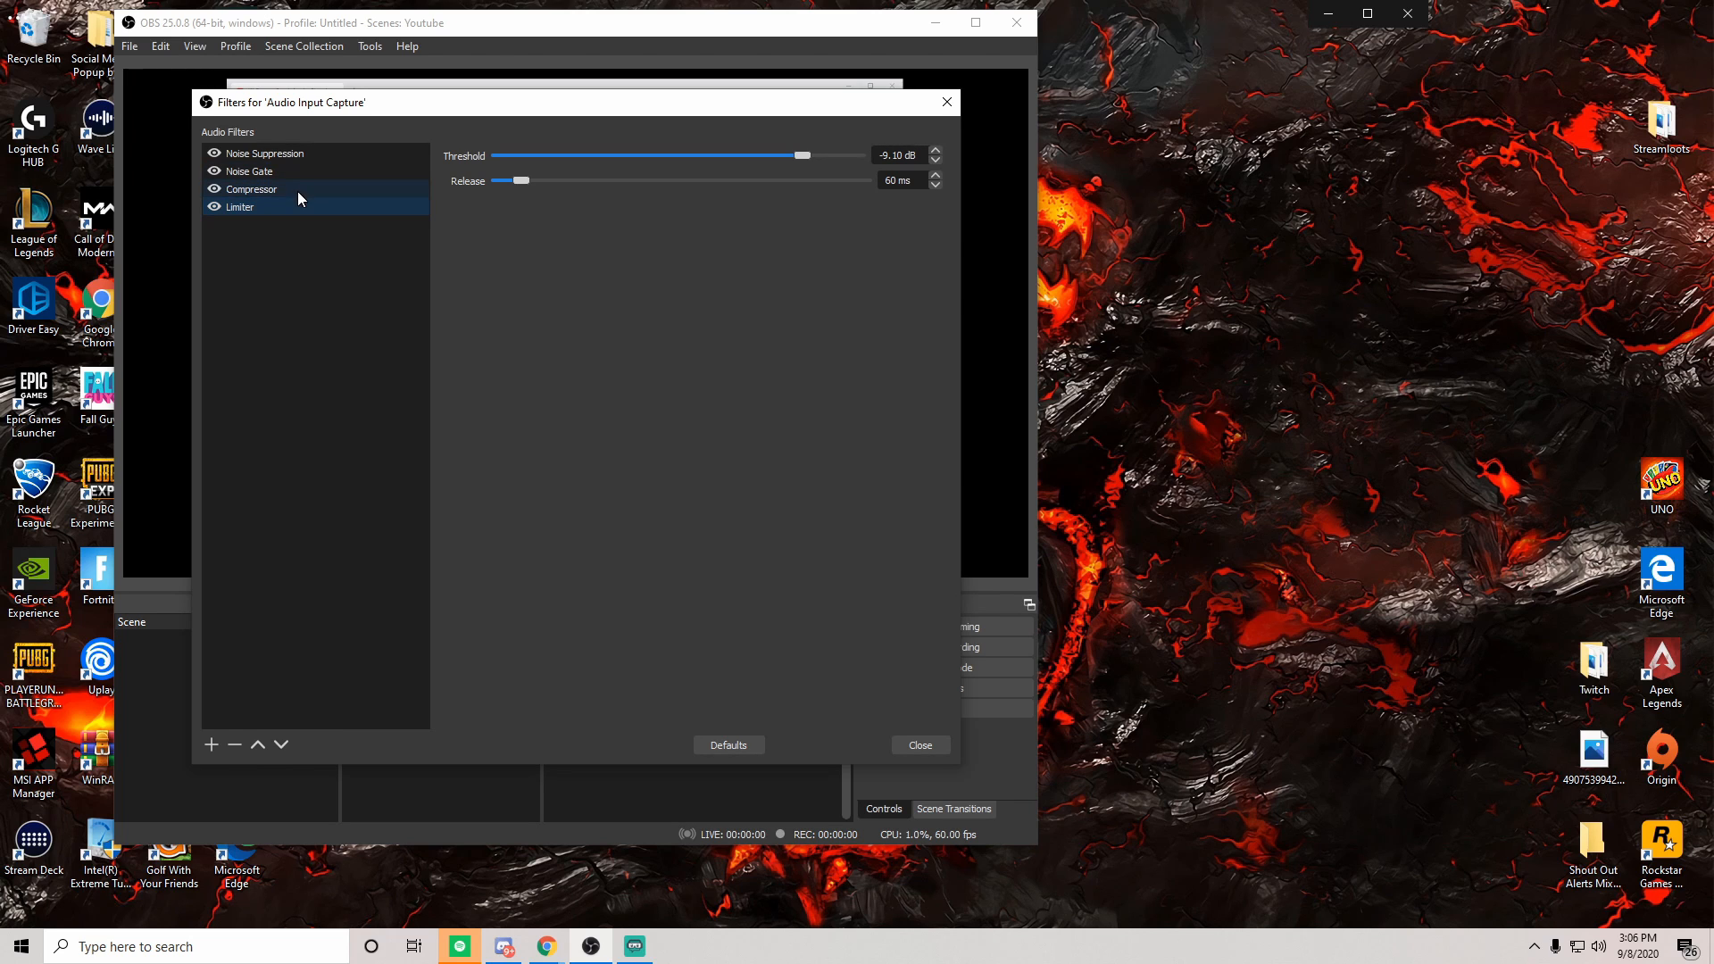
pyautogui.click(293, 191)
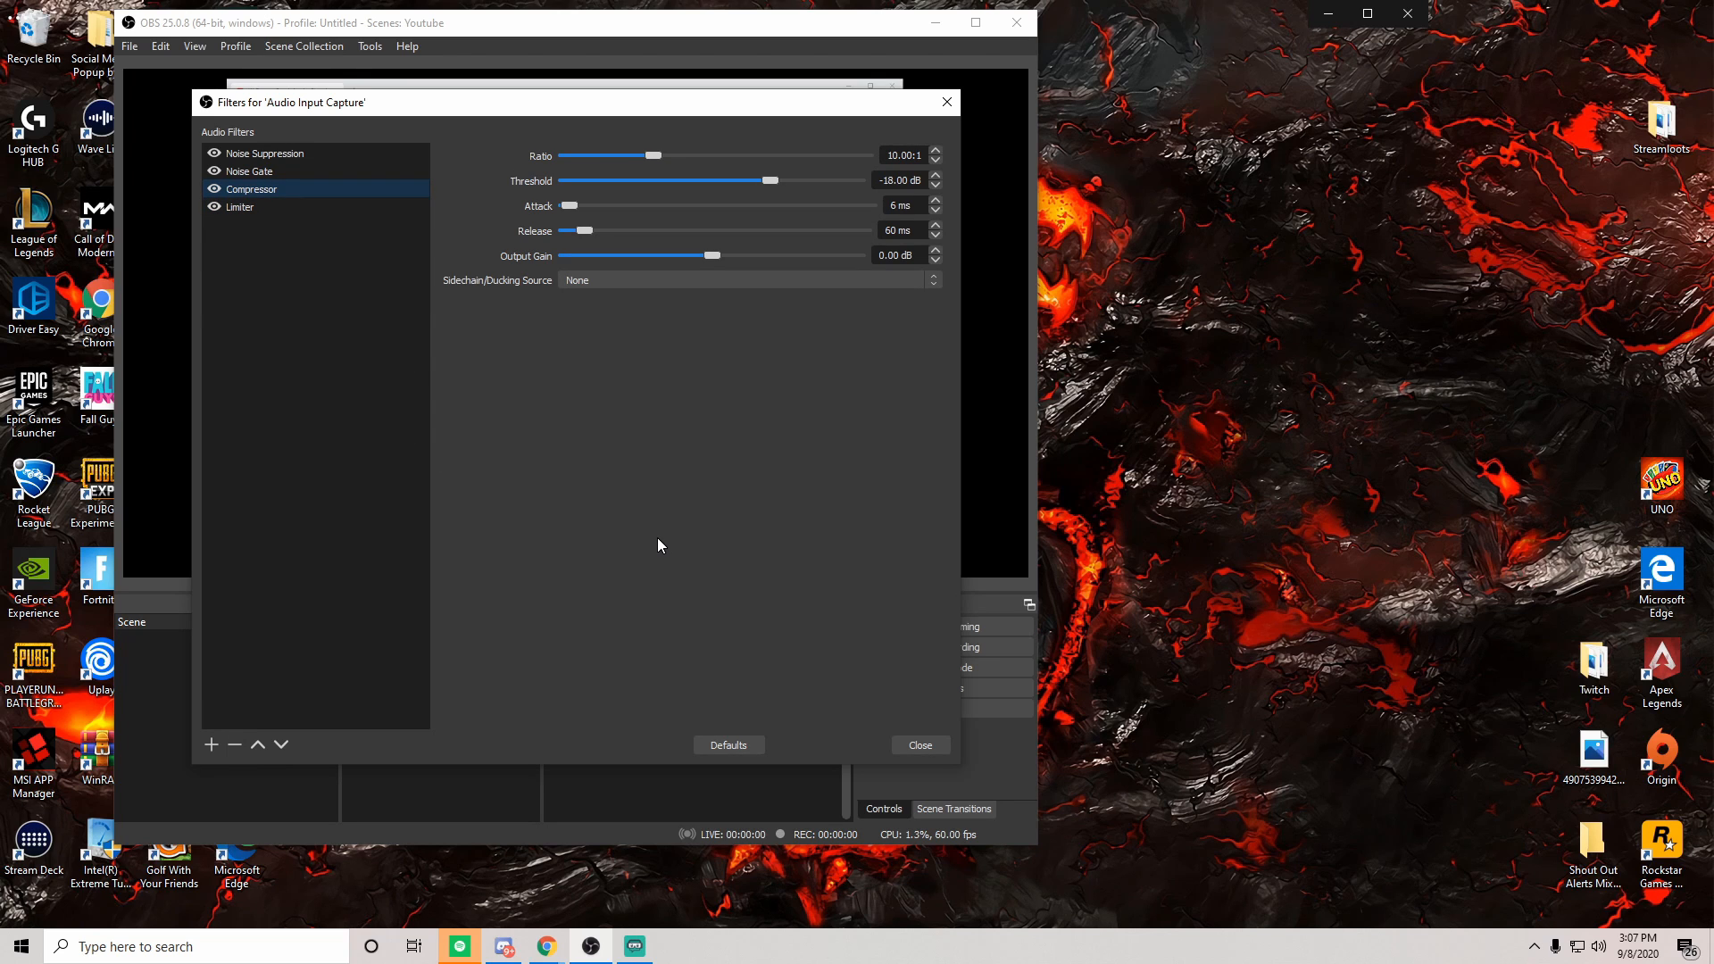
pyautogui.click(920, 746)
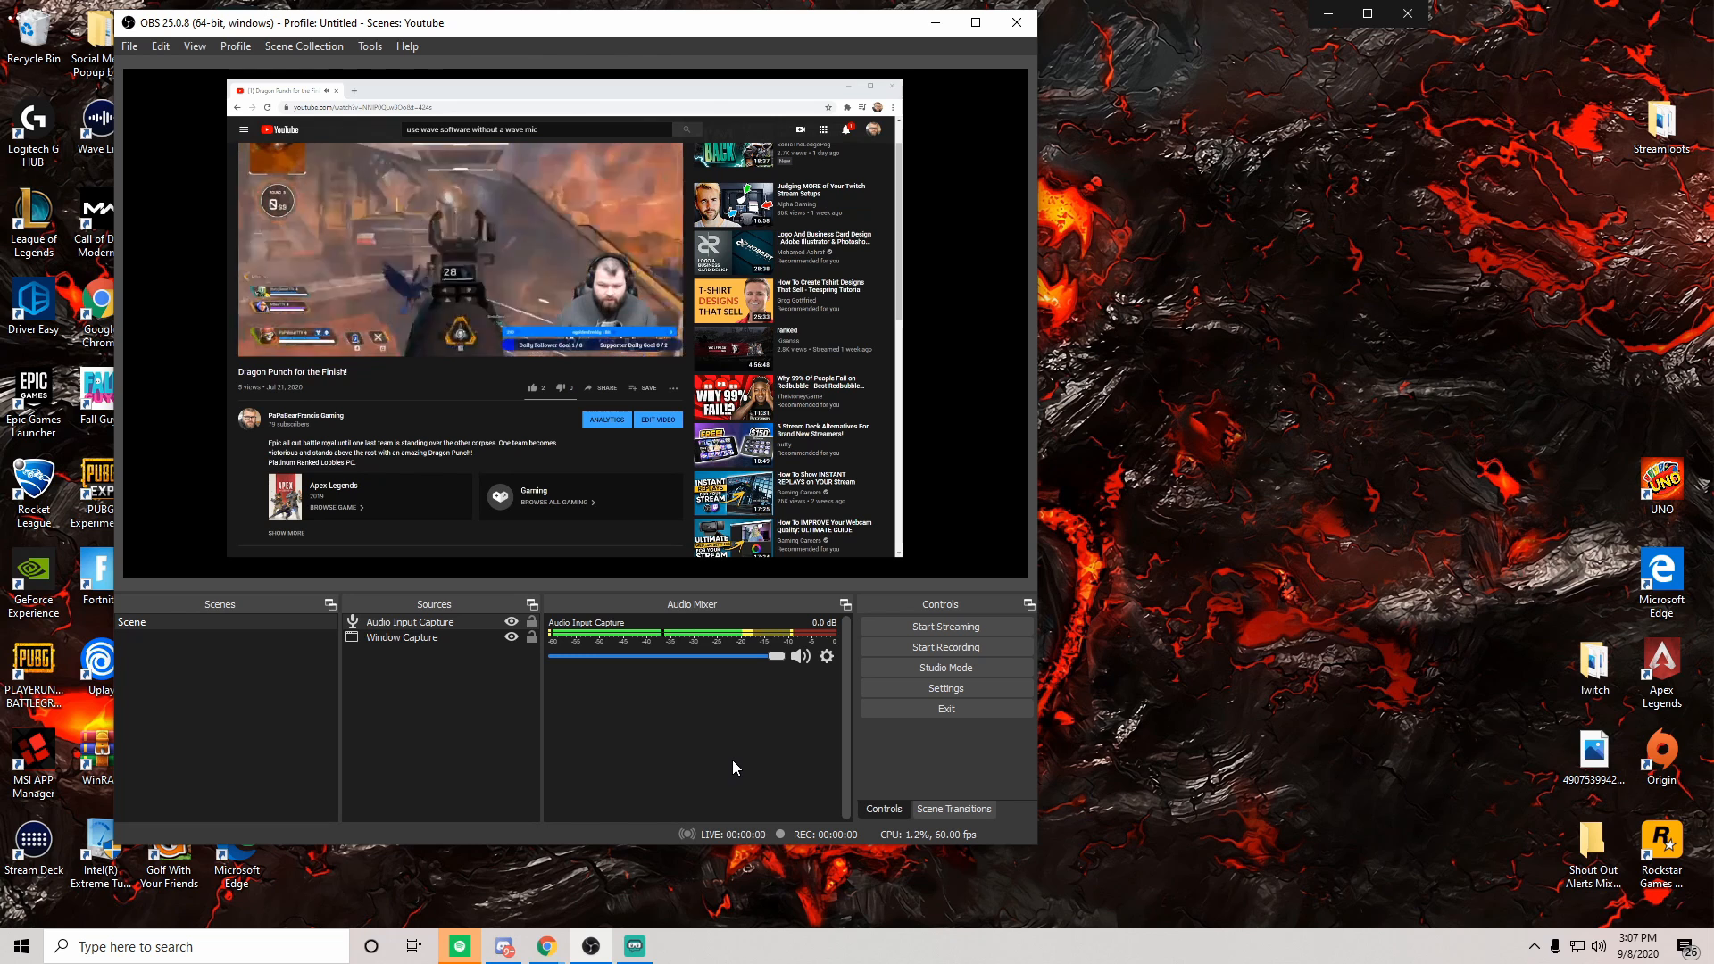
# - Reopen the audio input's filters and check the Noise Gate, Noise Suppression and Compressor settings once more
pyautogui.click(827, 657)
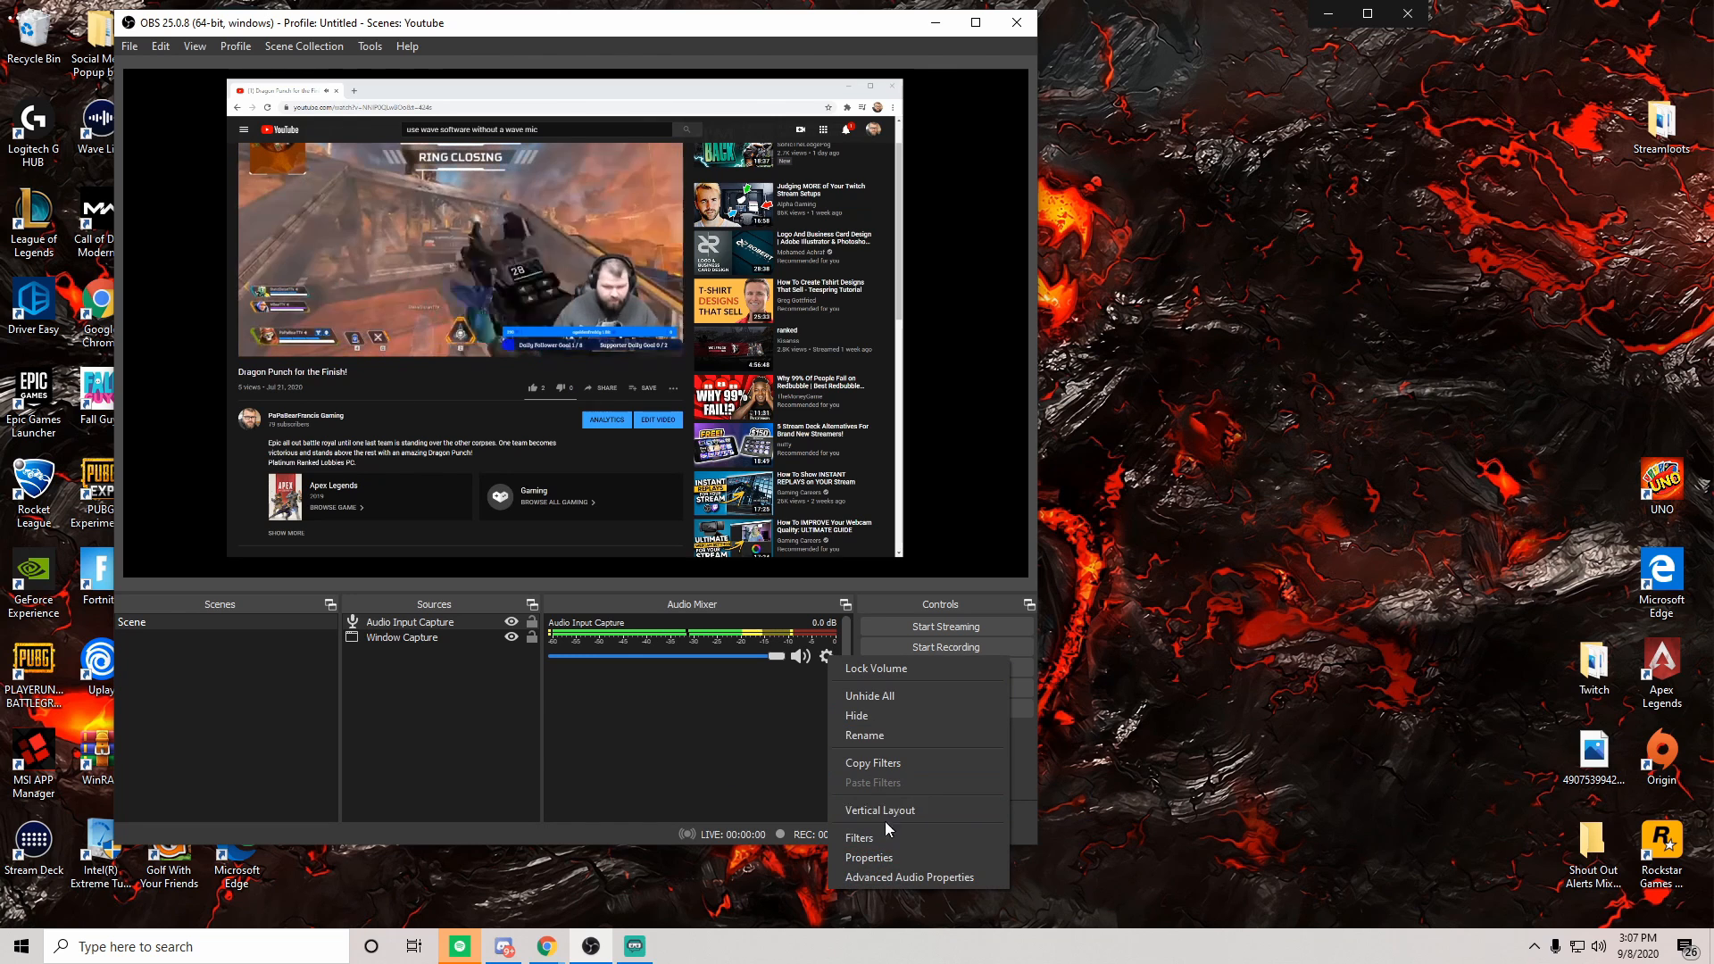
pyautogui.click(885, 848)
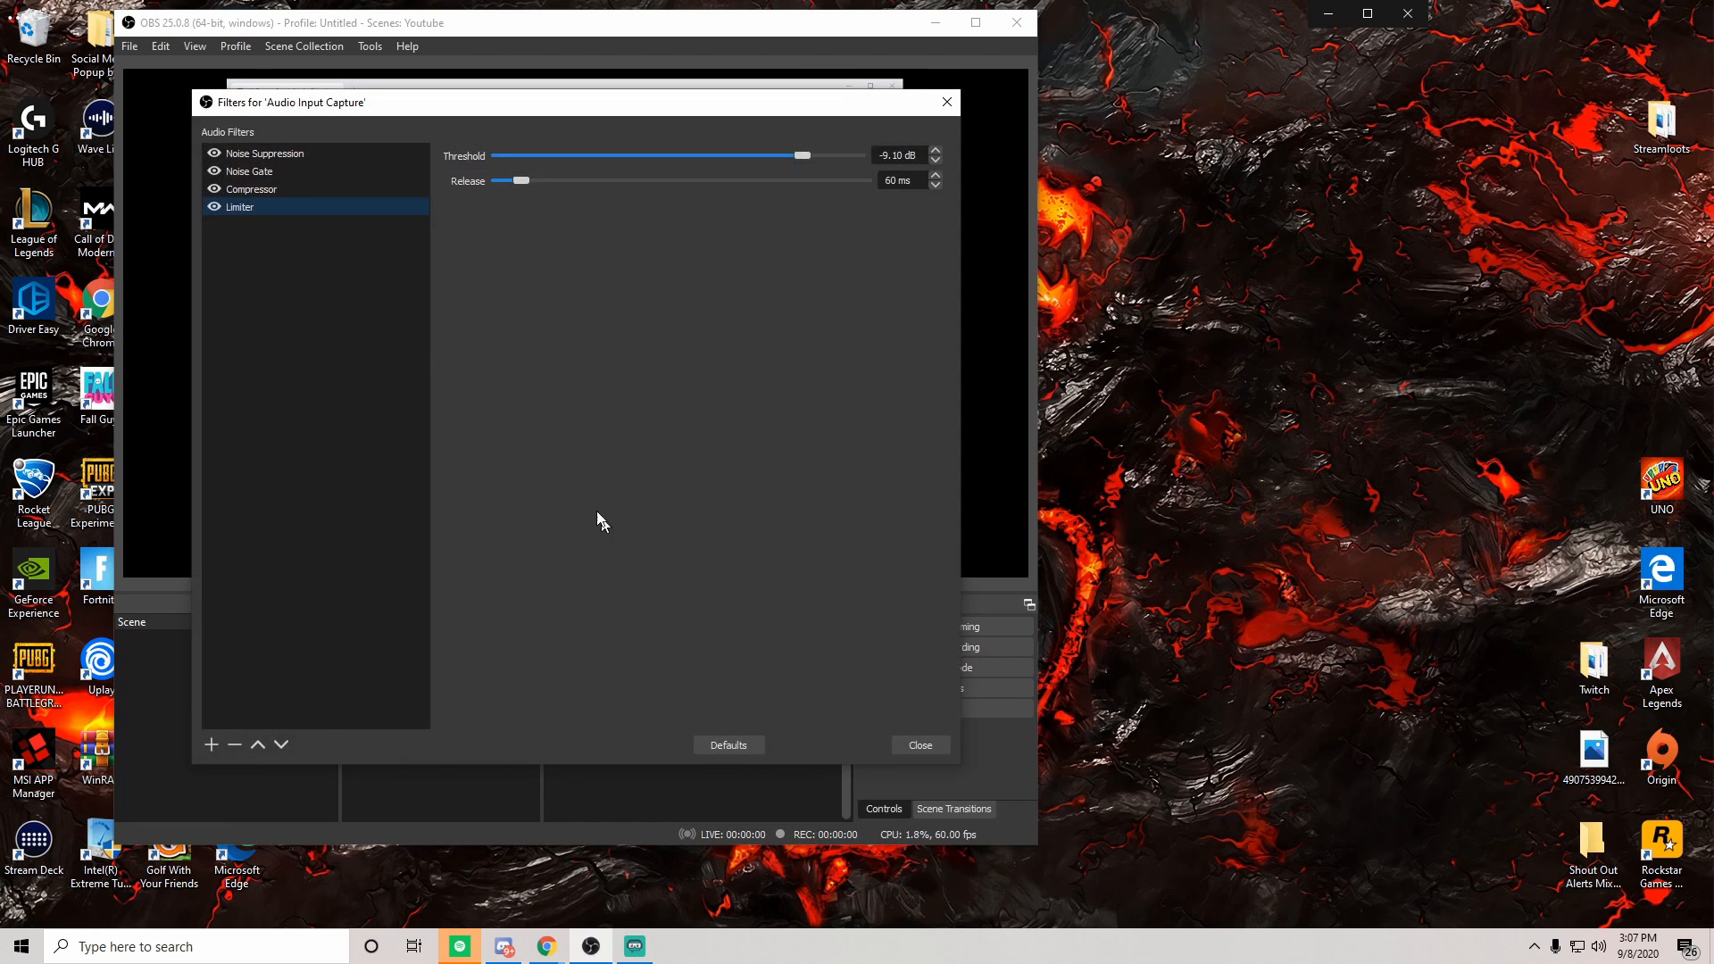
pyautogui.click(266, 172)
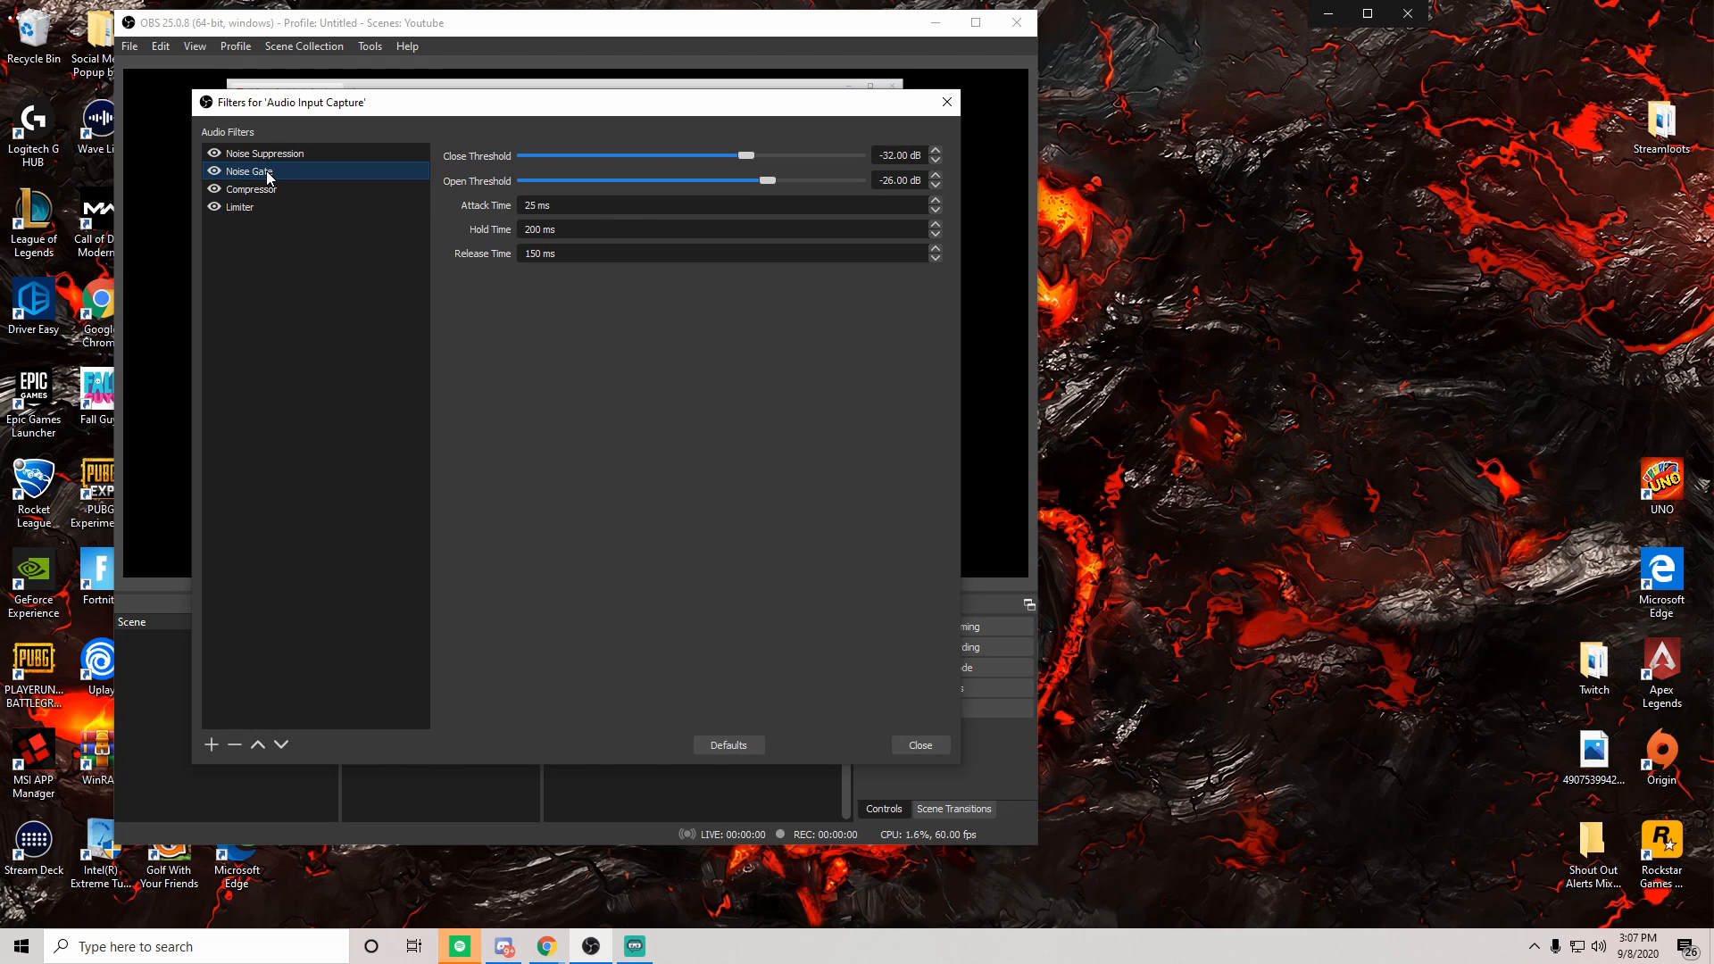
pyautogui.click(282, 158)
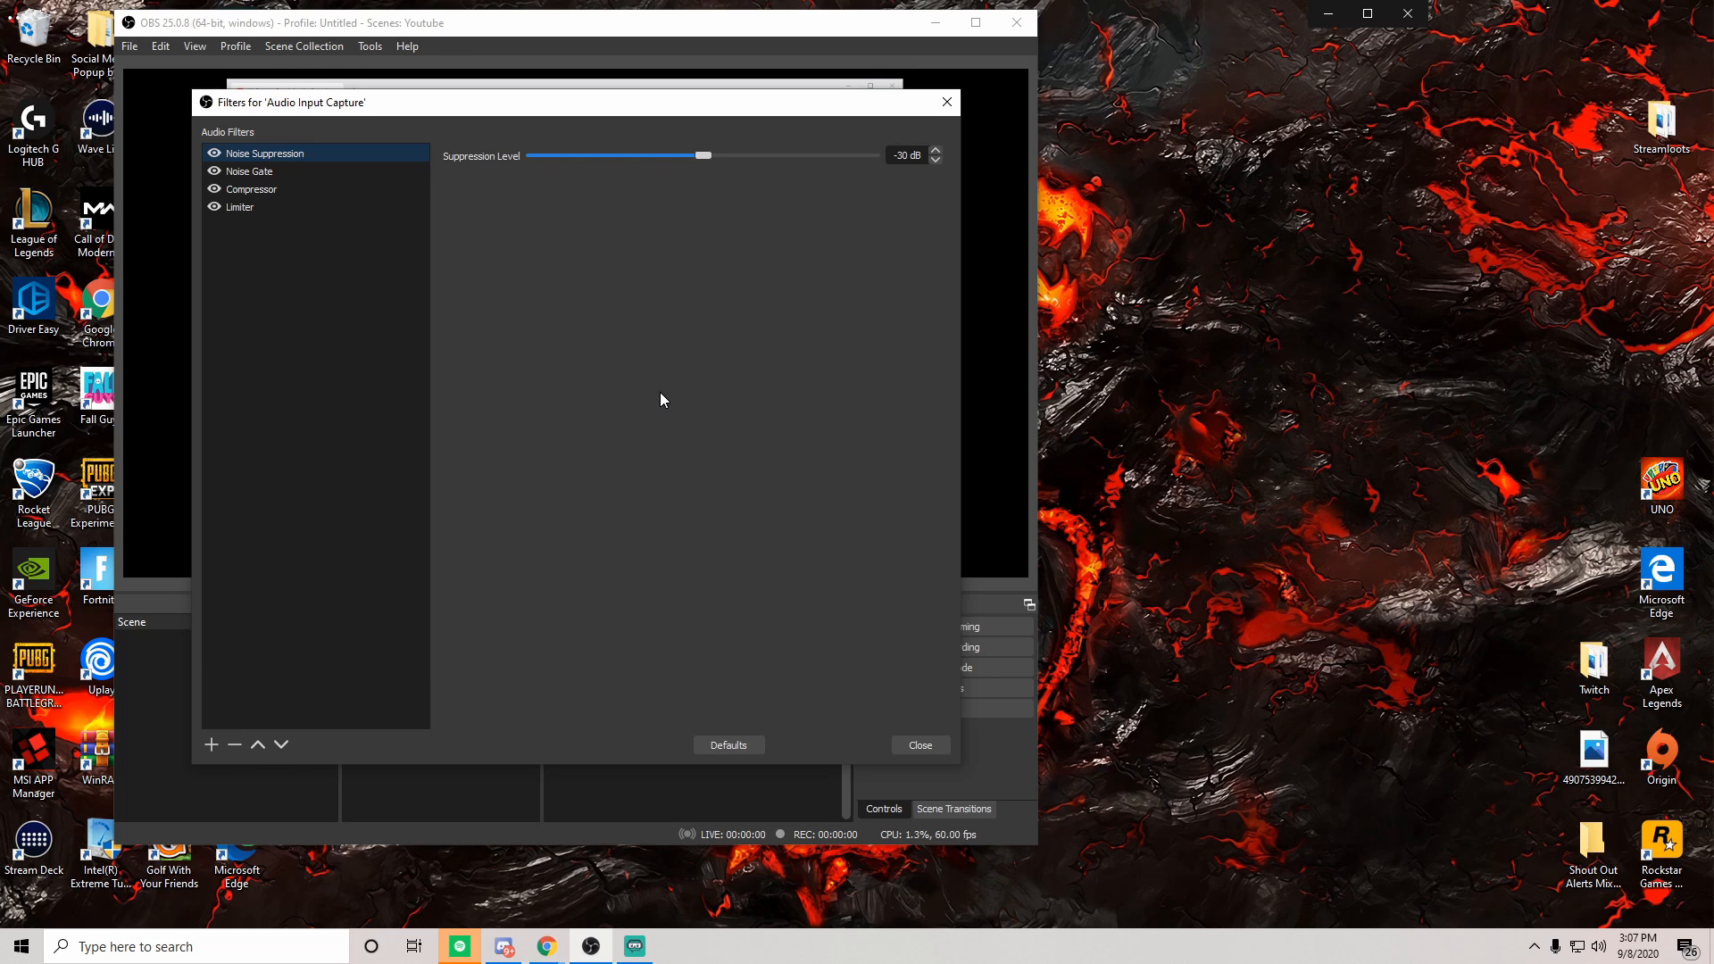
pyautogui.click(262, 191)
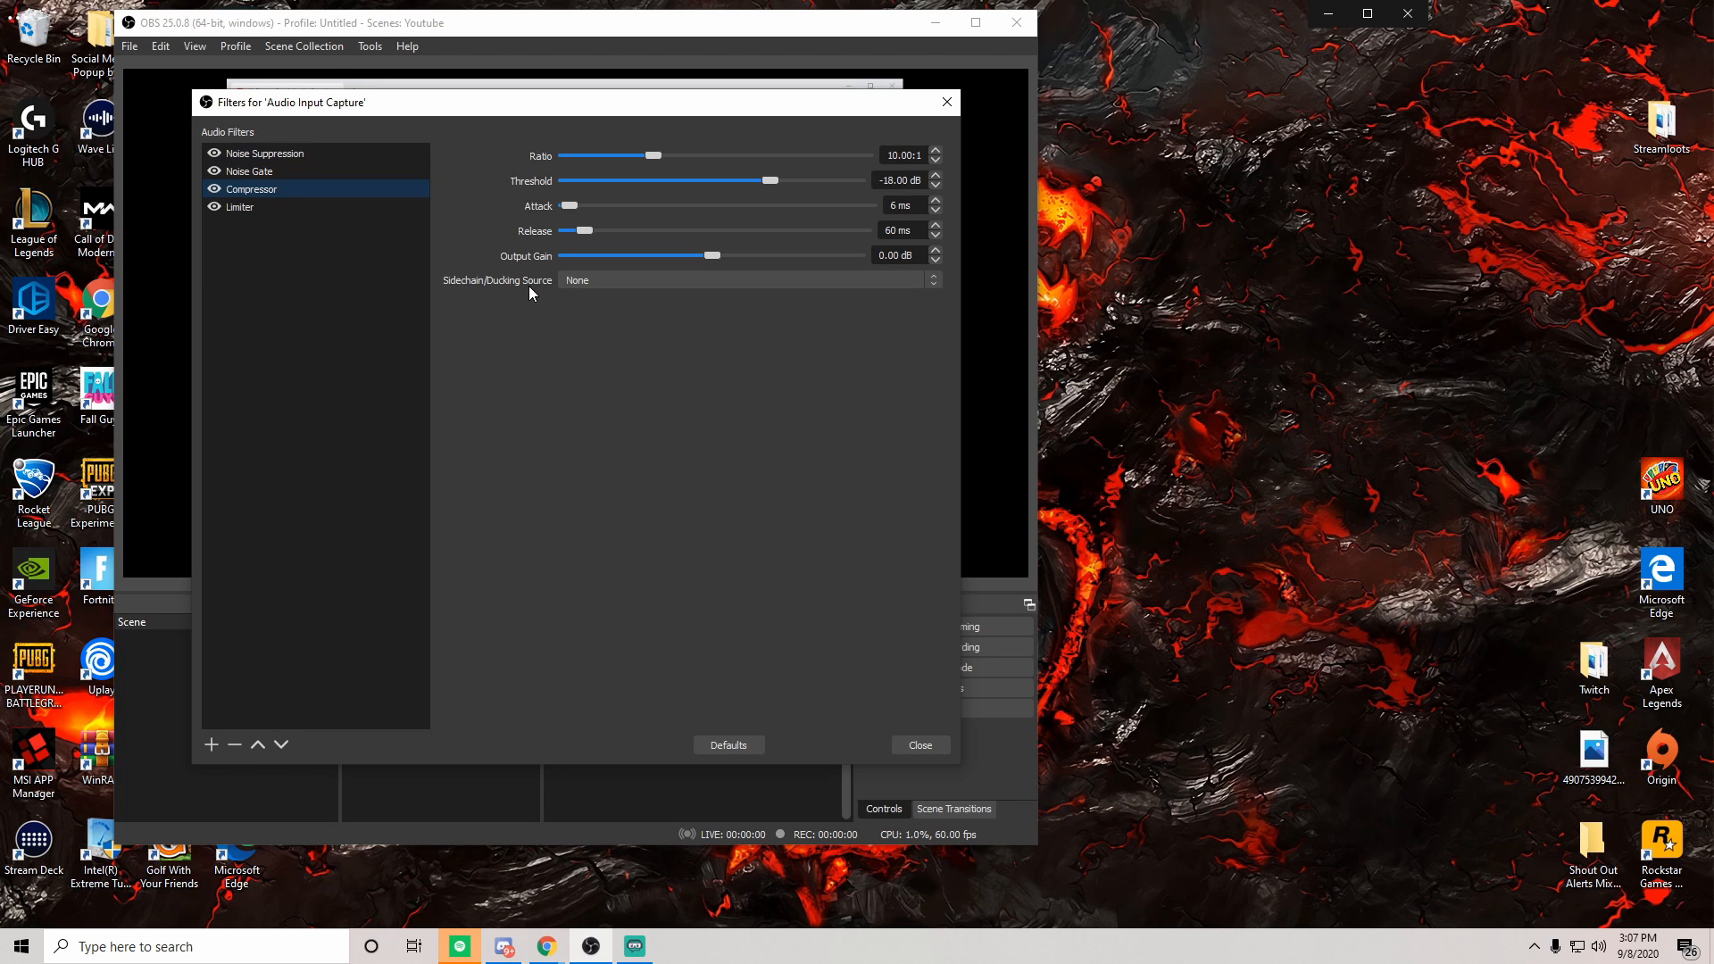
pyautogui.click(901, 745)
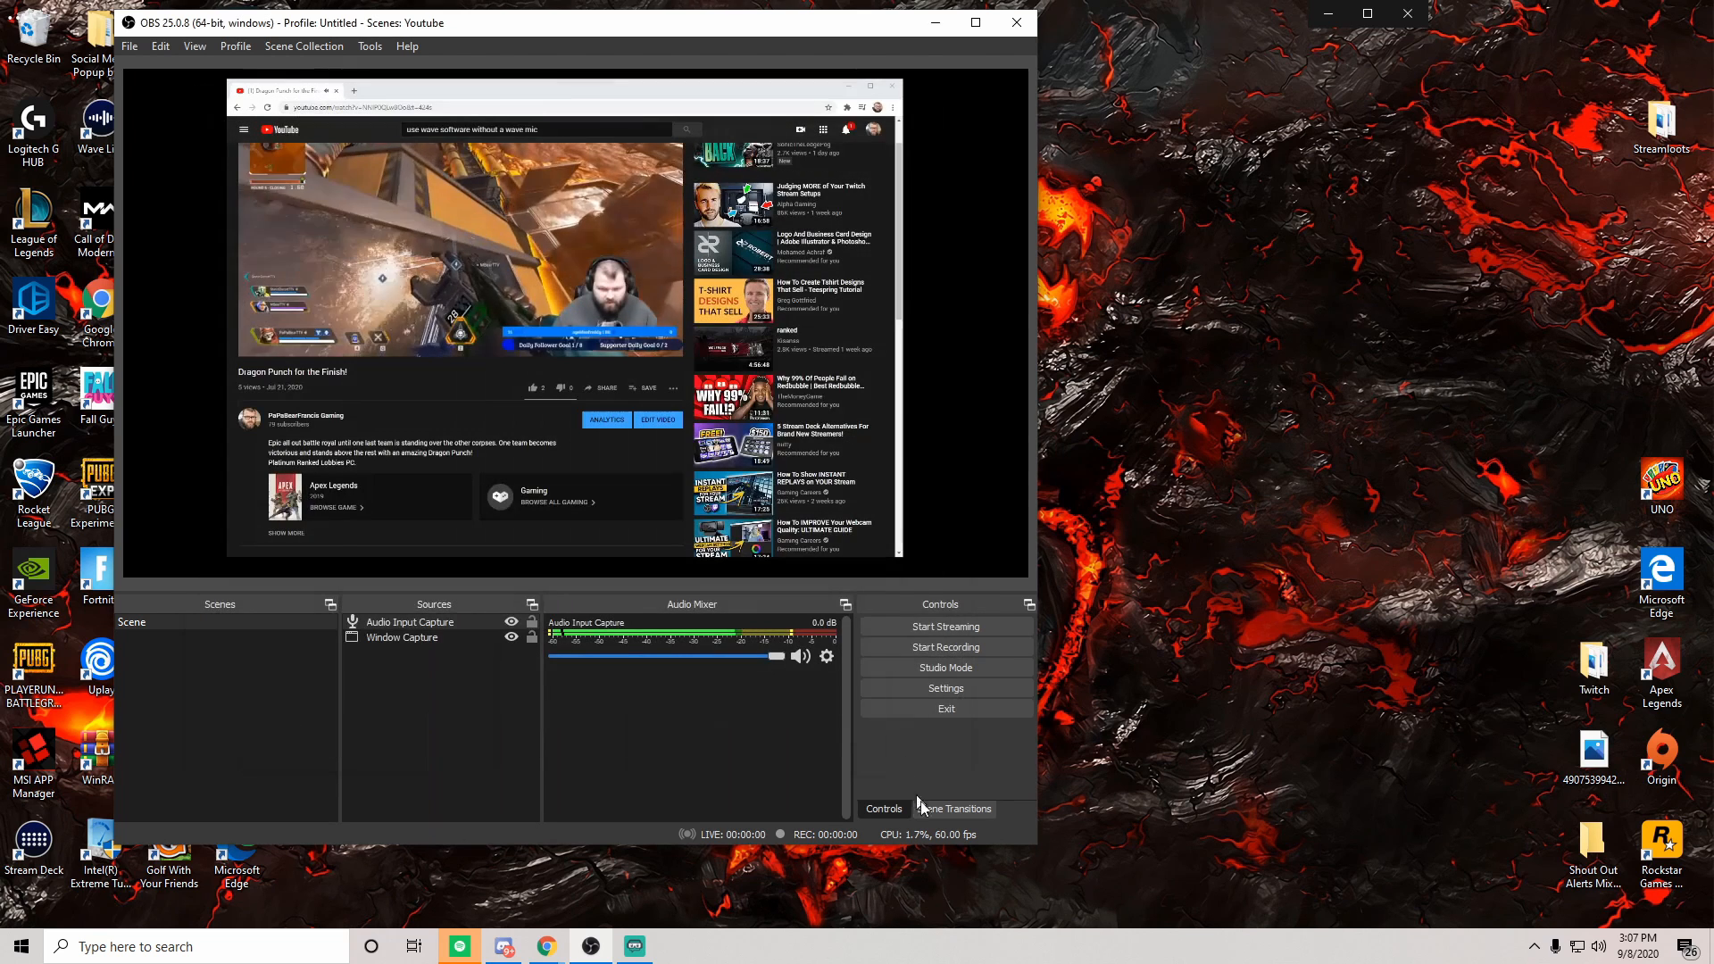